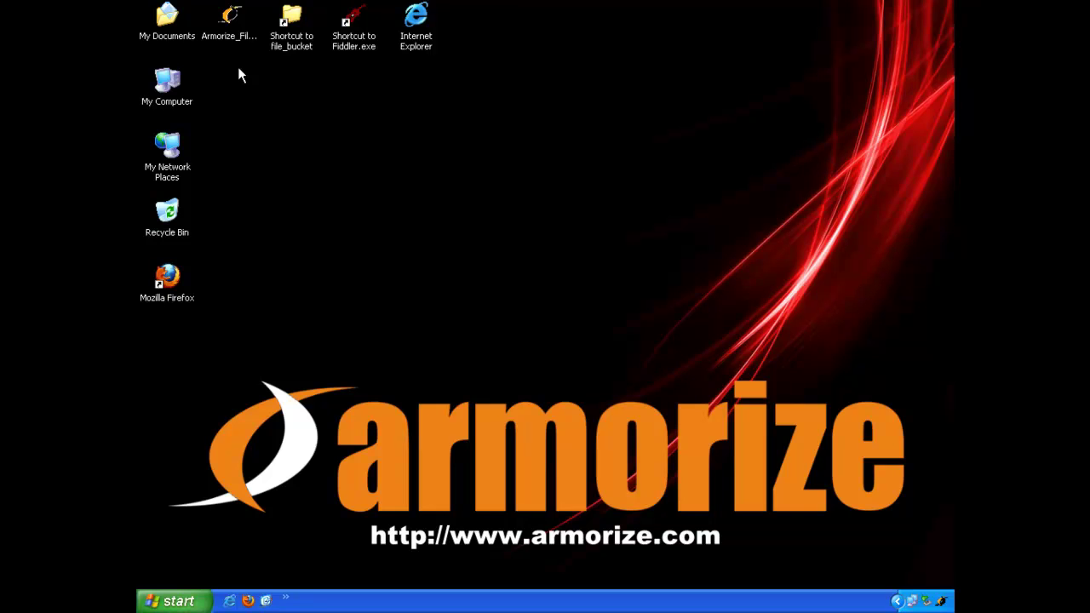
Launch Armorize File Monitor to watch c:\ for *.exe files, and open the file_bucket folder beside it.
{"action": "double_click", "coordinate": [231, 19]}
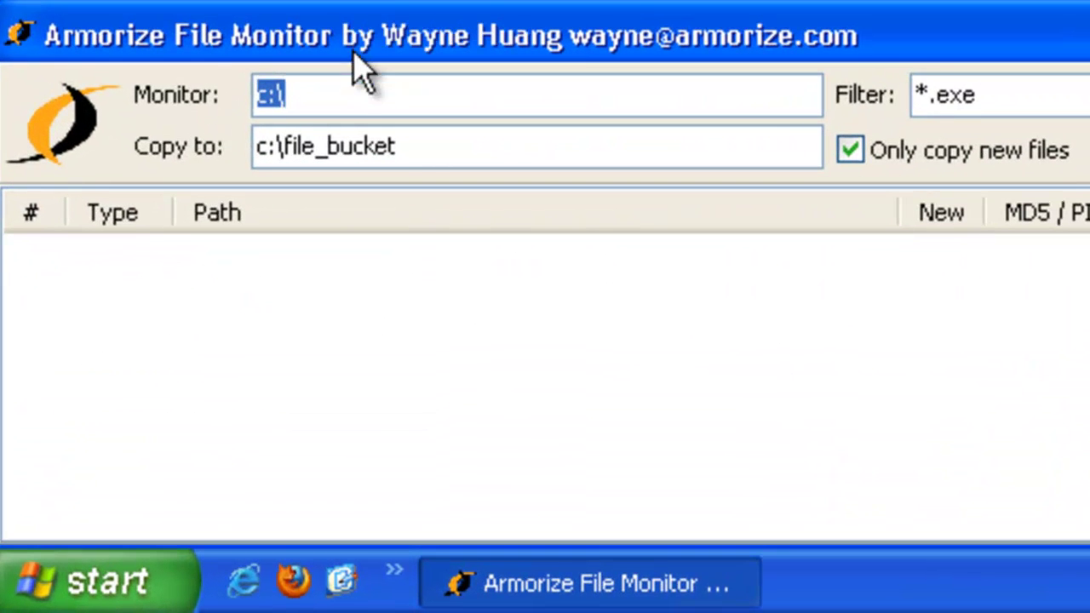
{"action": "left_click", "coordinate": [353, 92]}
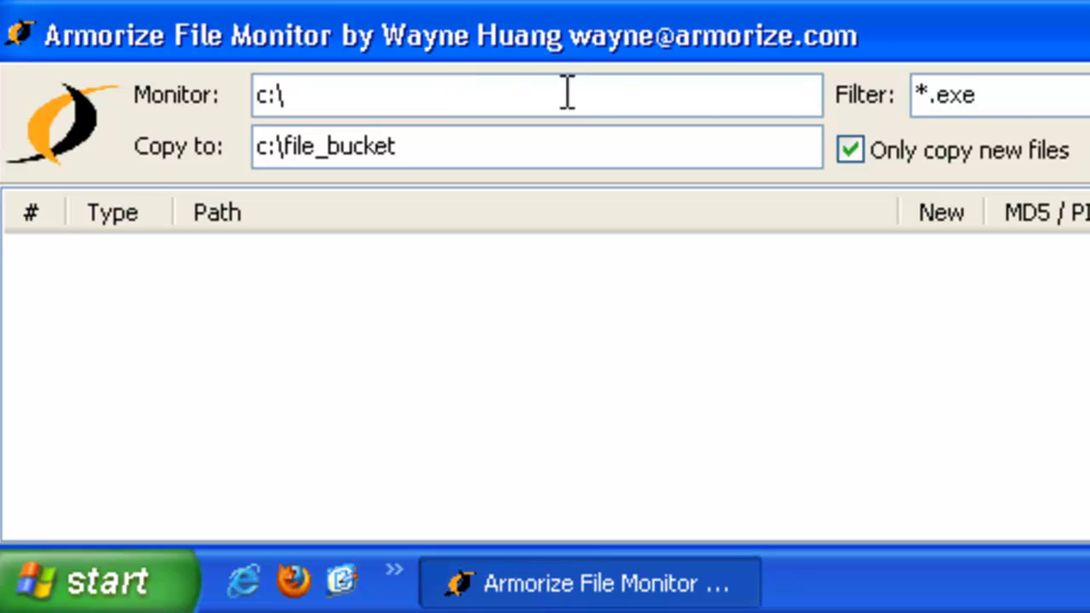
{"action": "left_click", "coordinate": [1024, 101]}
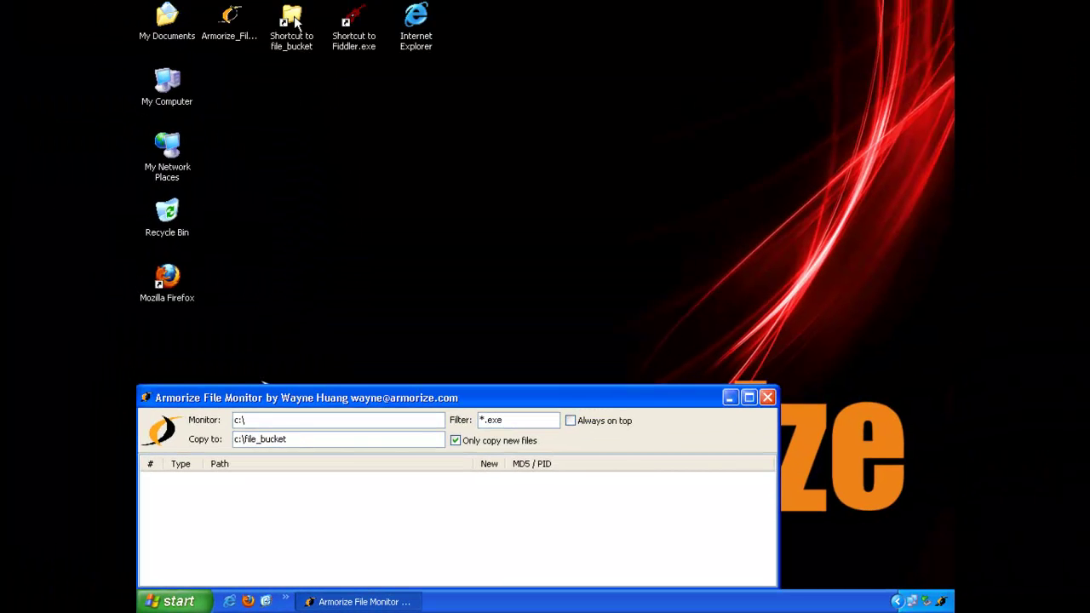
{"action": "double_click", "coordinate": [293, 20]}
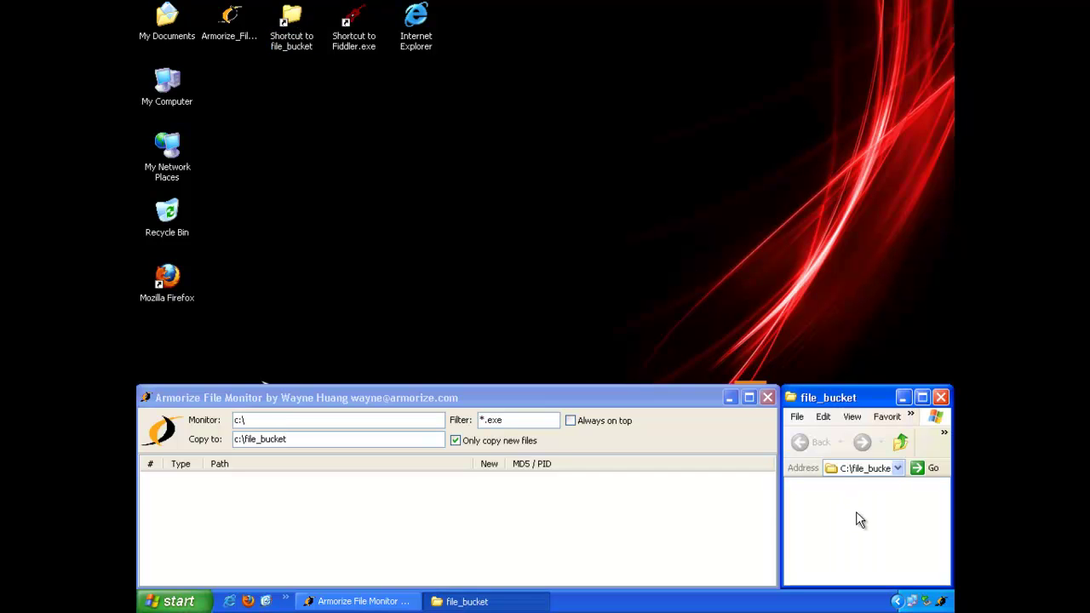
Start Fiddler.exe from the desktop so it captures web traffic.
{"action": "double_click", "coordinate": [352, 25]}
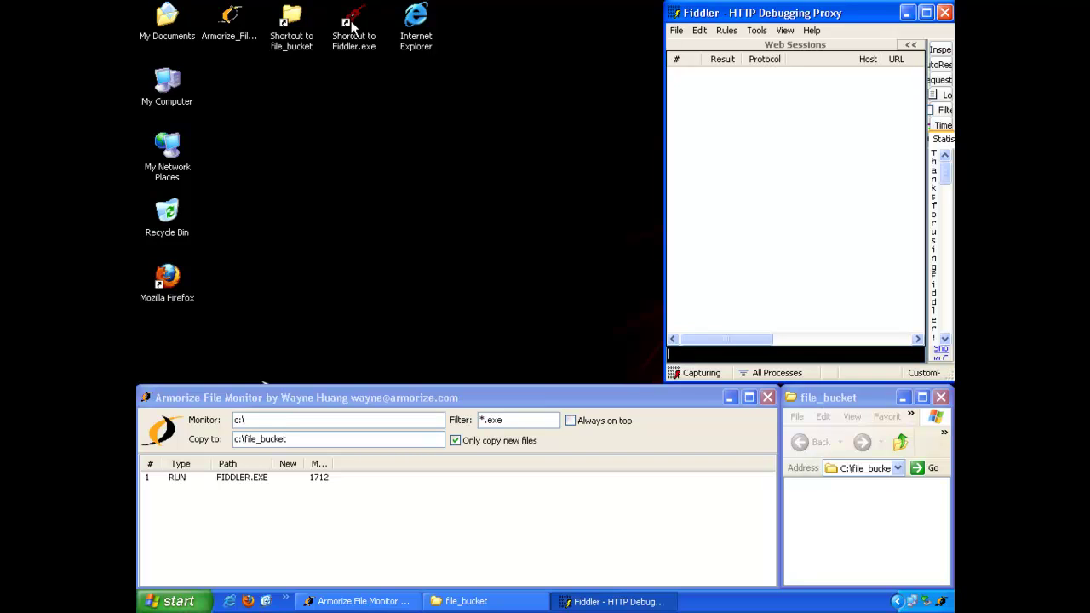
{"action": "left_click", "coordinate": [420, 25]}
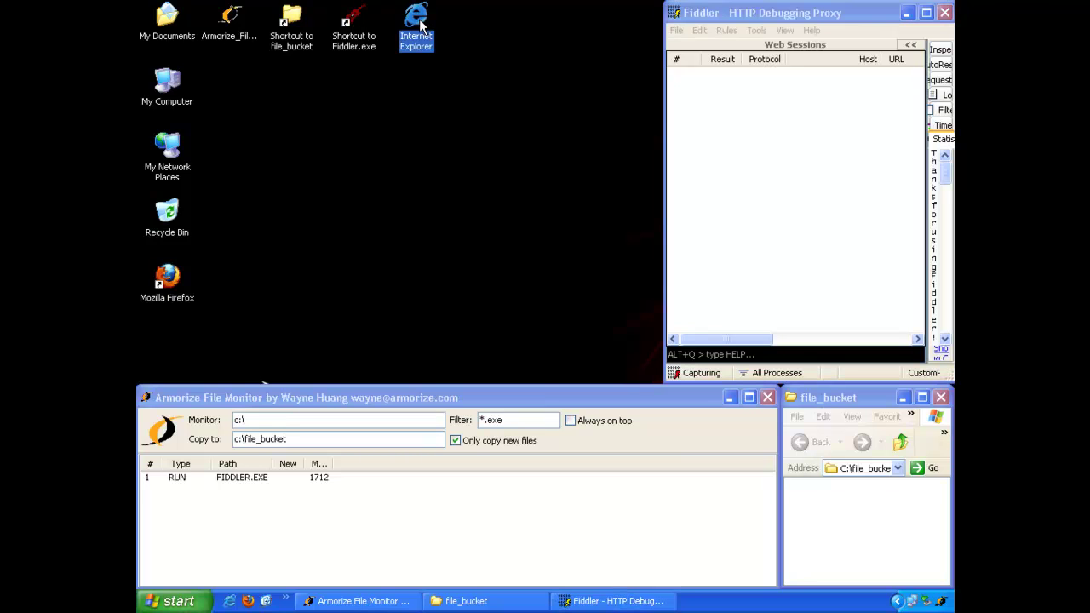
{"action": "double_click", "coordinate": [420, 25]}
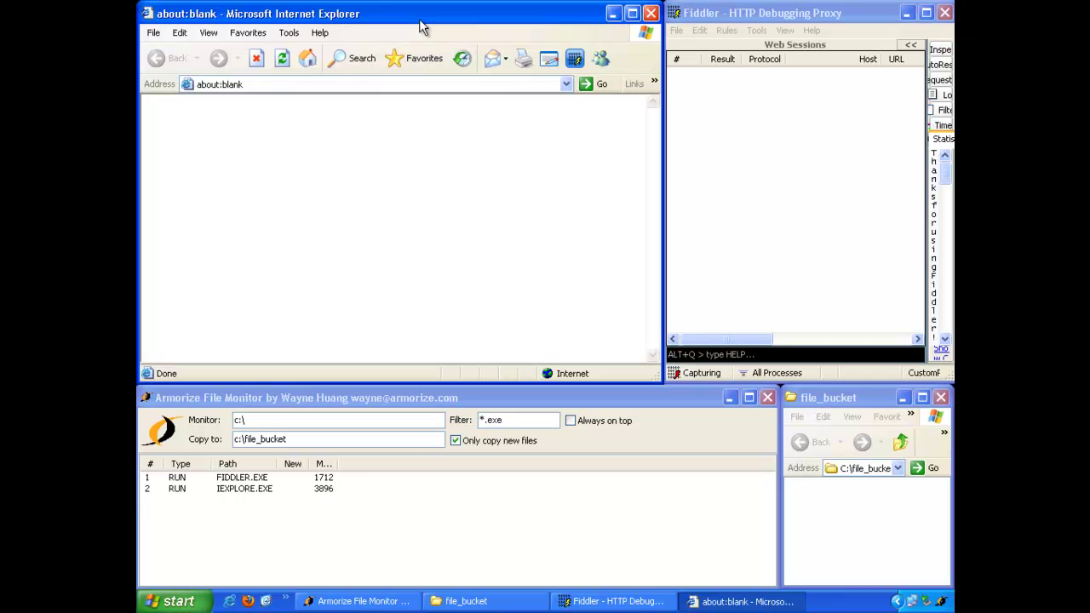
{"action": "left_click", "coordinate": [251, 84]}
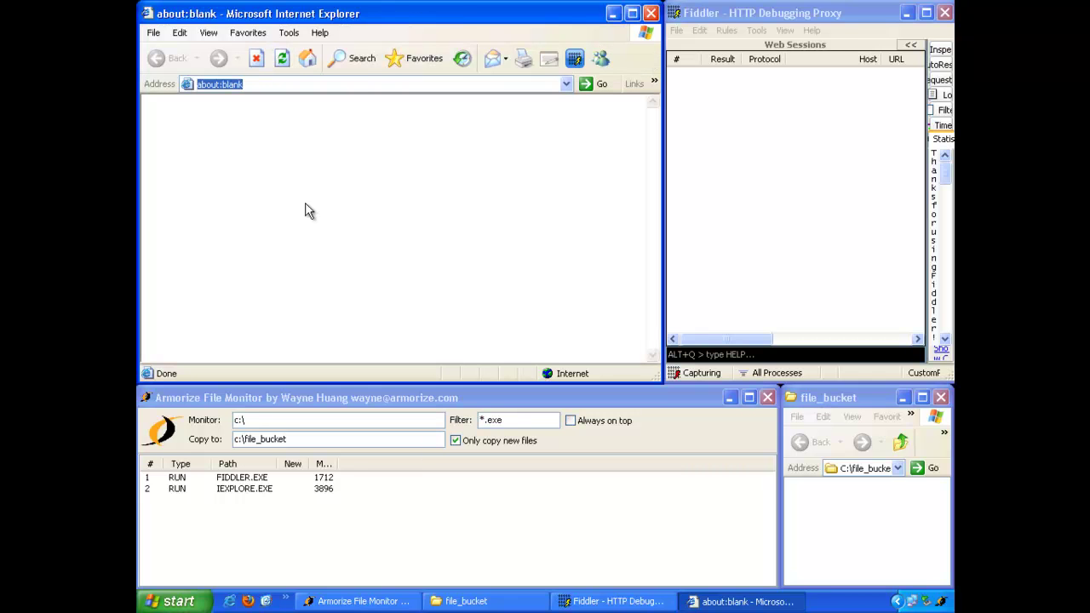
{"action": "type", "text": "http:"}
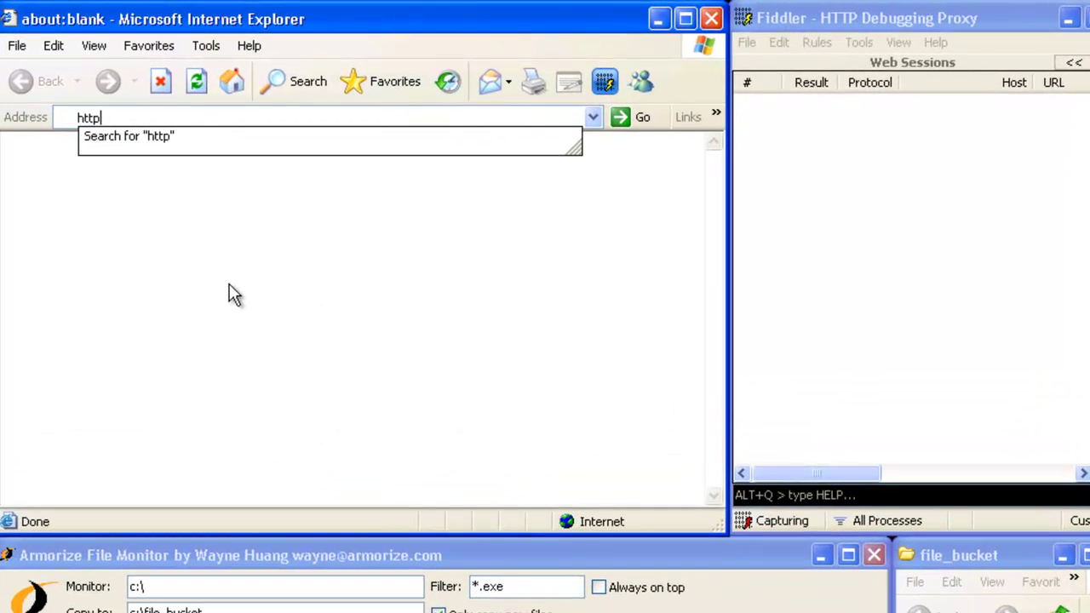
{"action": "type", "text": "//speed"}
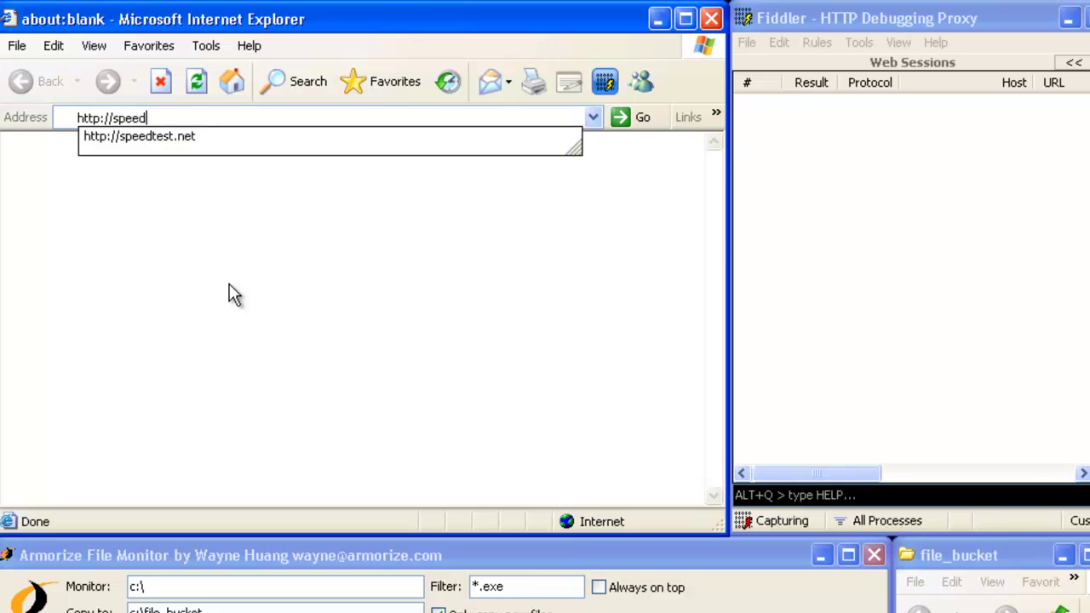
{"action": "key", "text": "Down"}
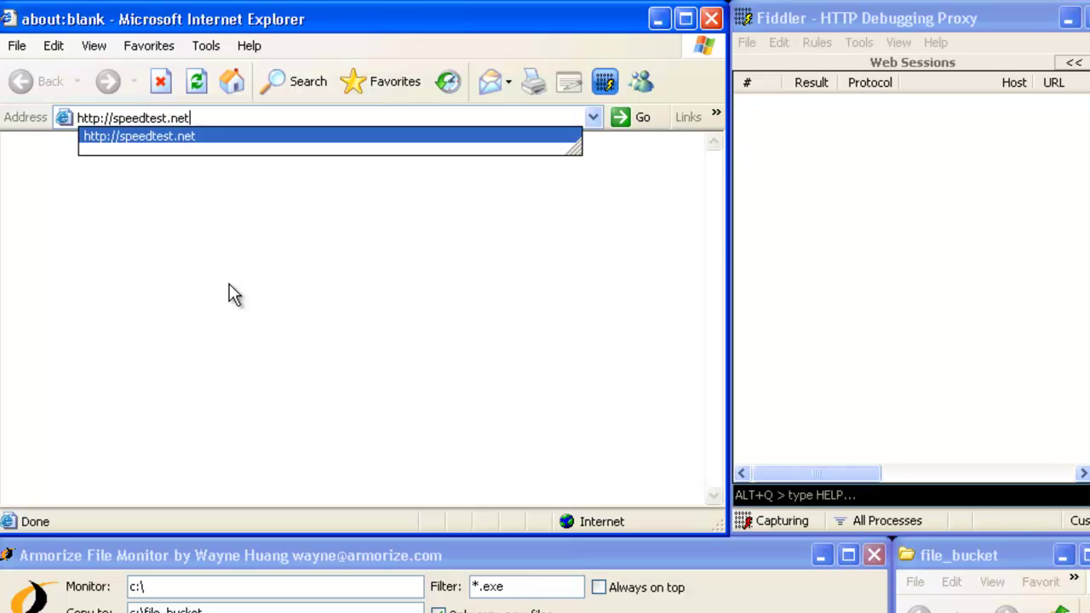
{"action": "key", "text": "Return"}
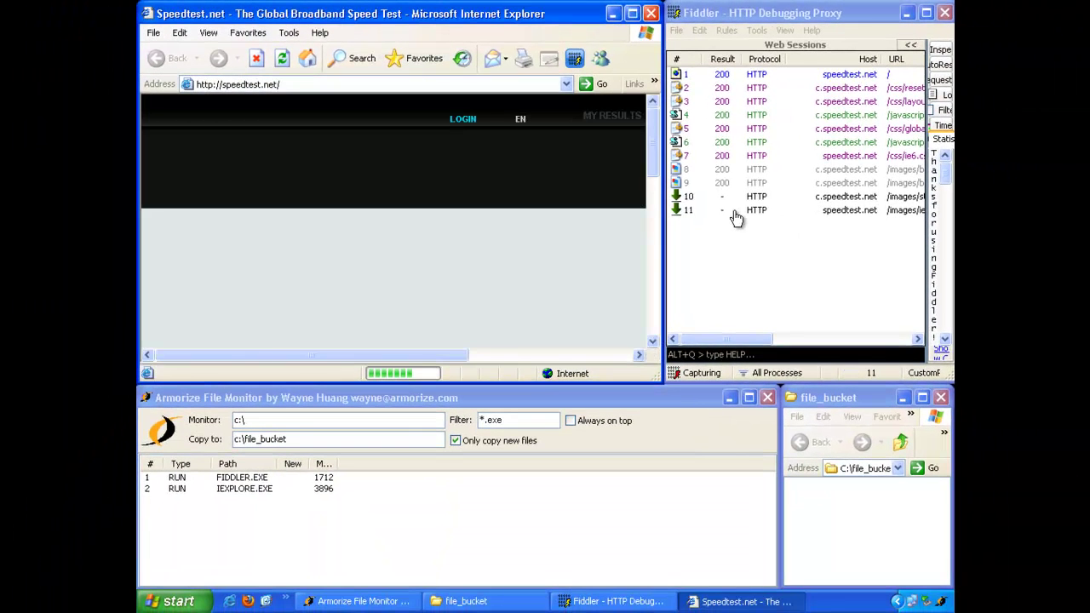
{"action": "left_click", "coordinate": [455, 525]}
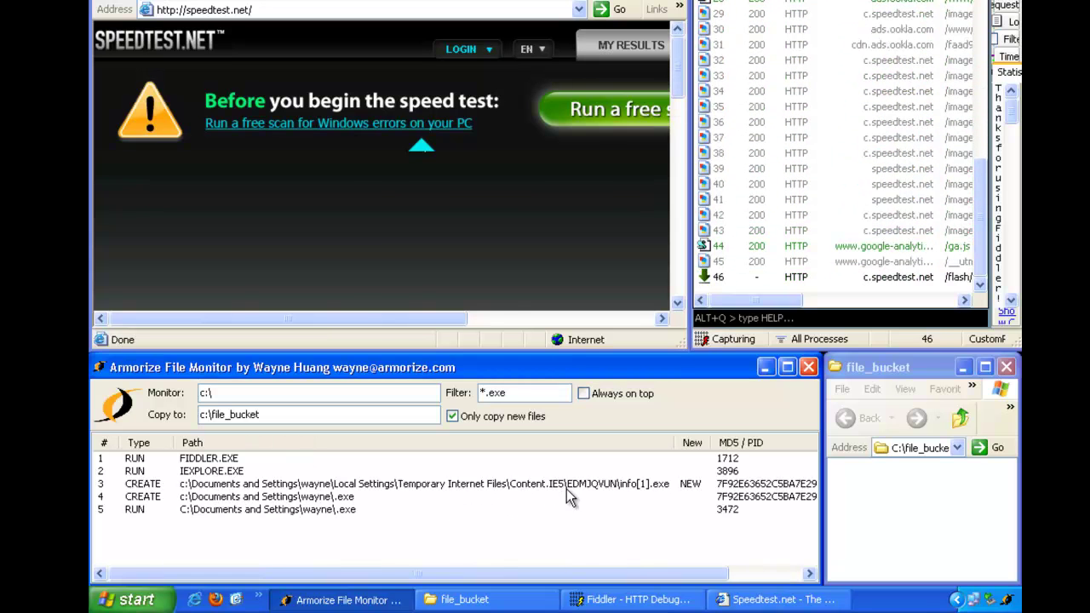
Review the monitor entries for IEXPLORE.EXE, info[1].exe, eI21703MmGnG21703.exe and a4FB.tmp.exe.
{"action": "left_click", "coordinate": [256, 473]}
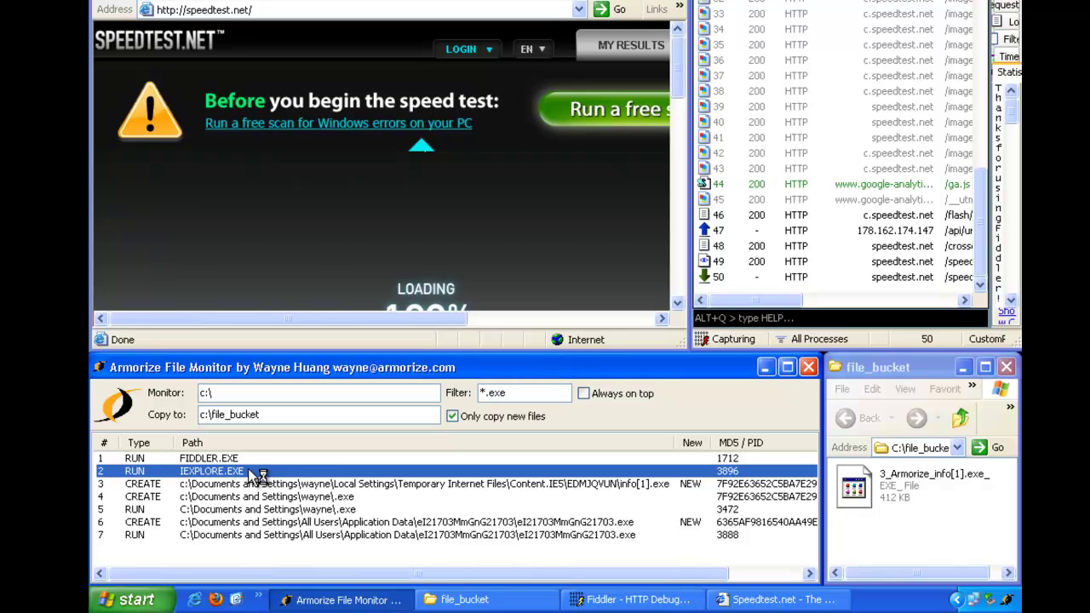
{"action": "left_click", "coordinate": [670, 485]}
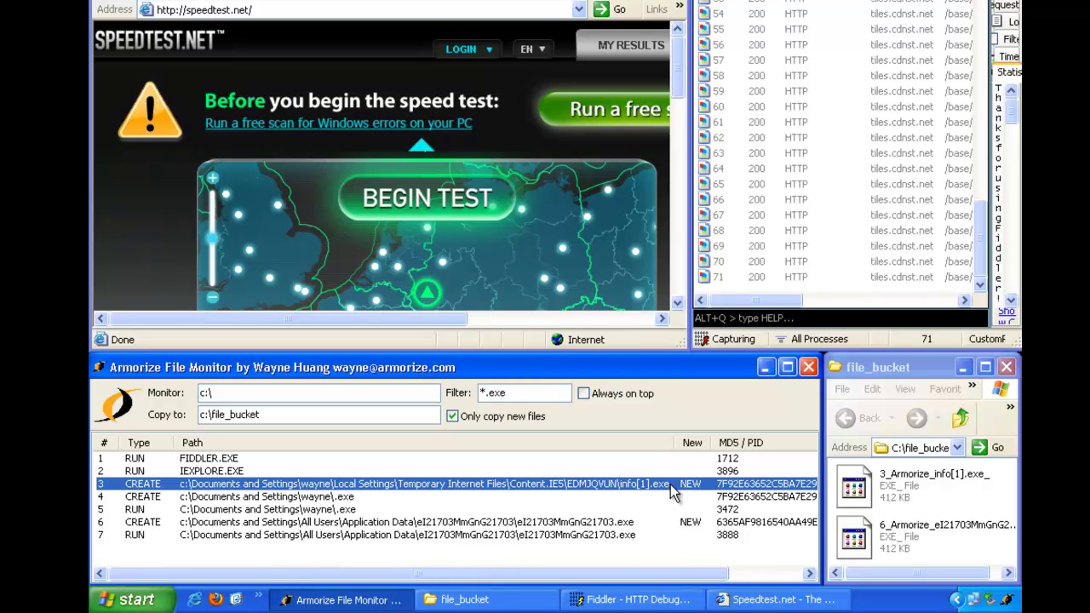
{"action": "left_click", "coordinate": [363, 497]}
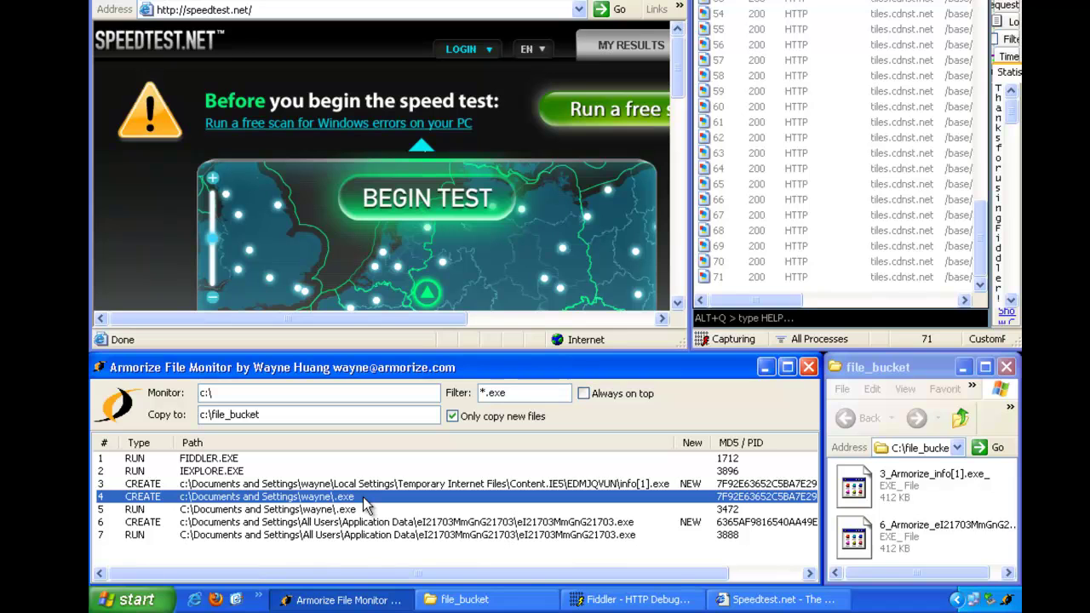
{"action": "left_click", "coordinate": [372, 510]}
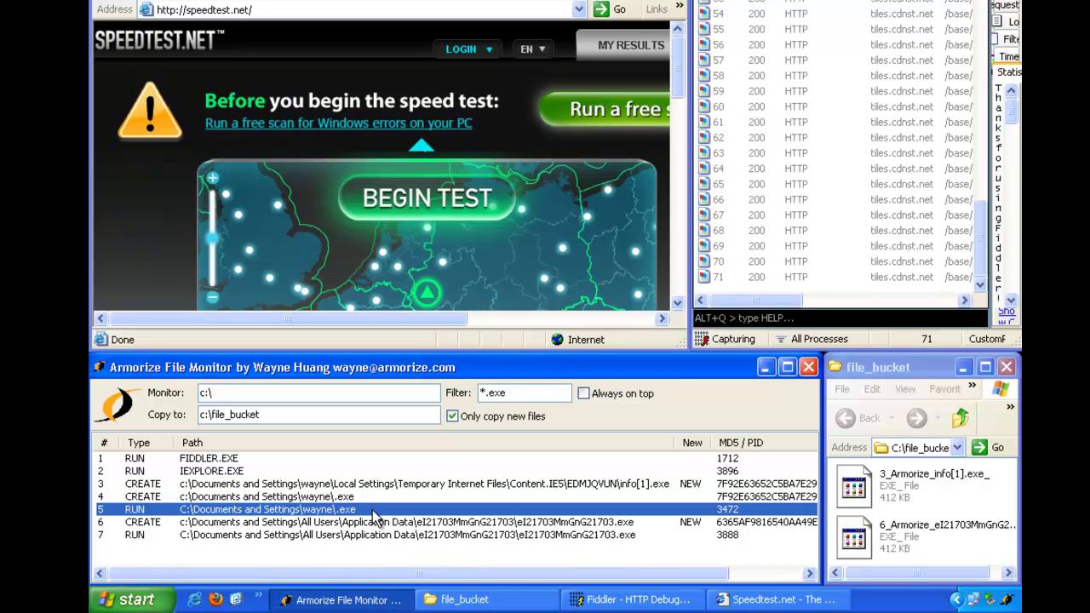
{"action": "left_click", "coordinate": [632, 525]}
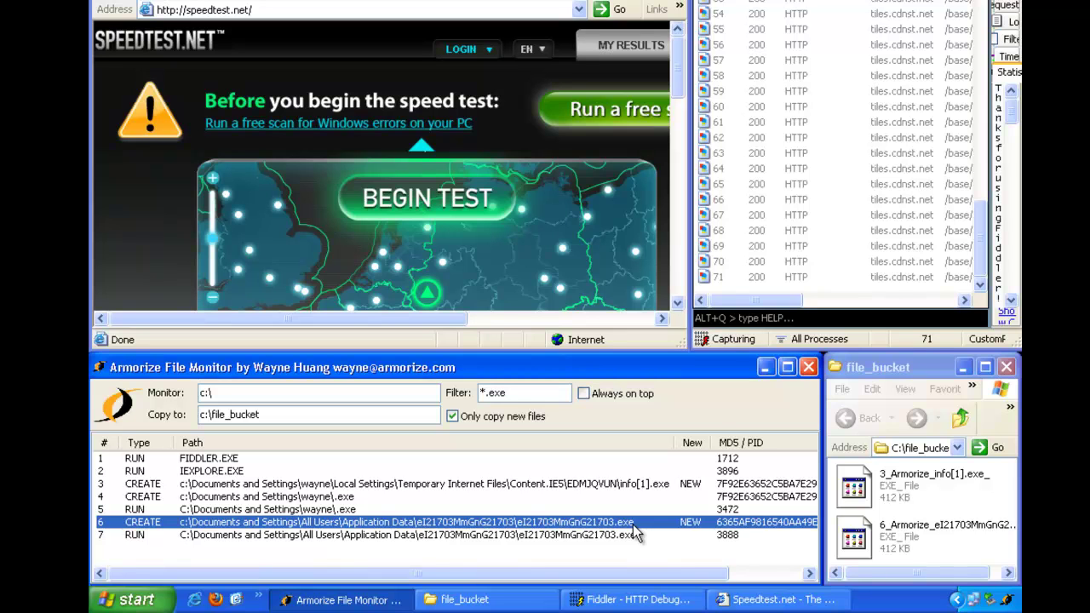
{"action": "left_click", "coordinate": [633, 535]}
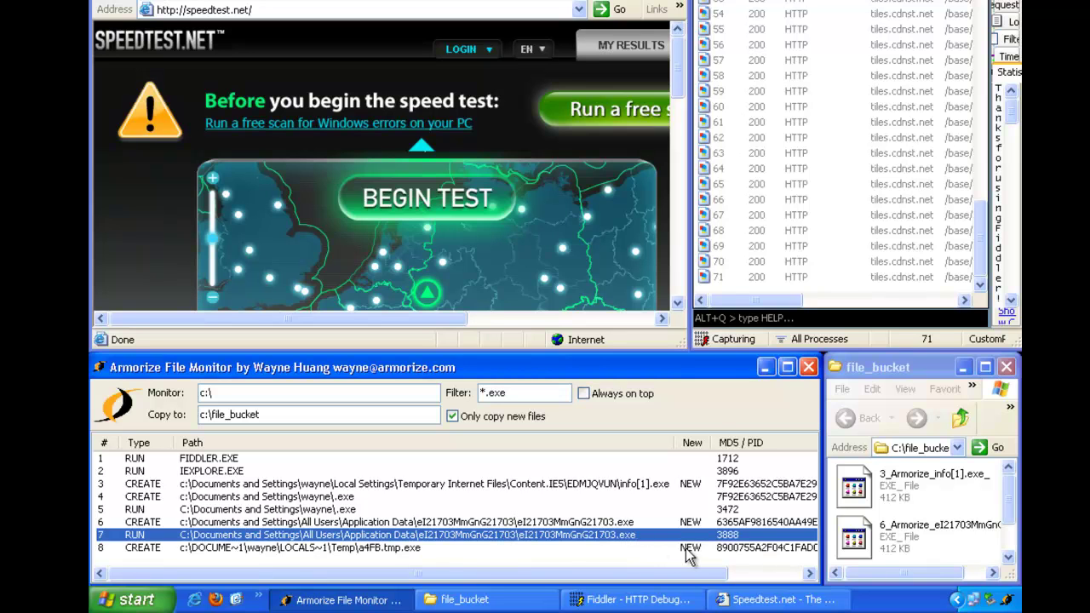
{"action": "left_click", "coordinate": [690, 549]}
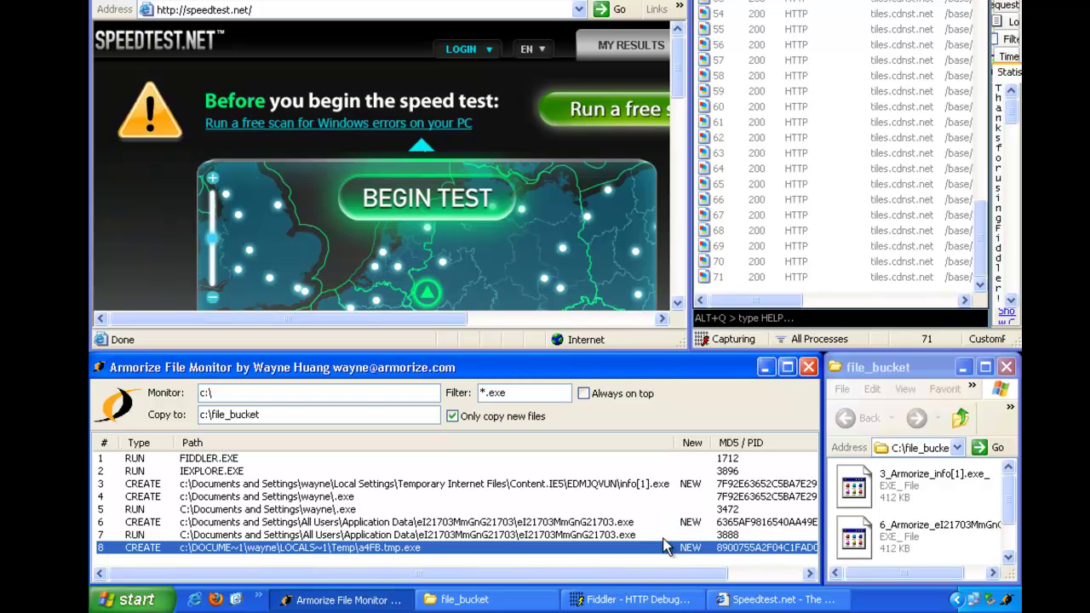
Match the info[1].exe and eI21703MmGnG21703.exe entries to their copies in file_bucket.
{"action": "left_click", "coordinate": [632, 485]}
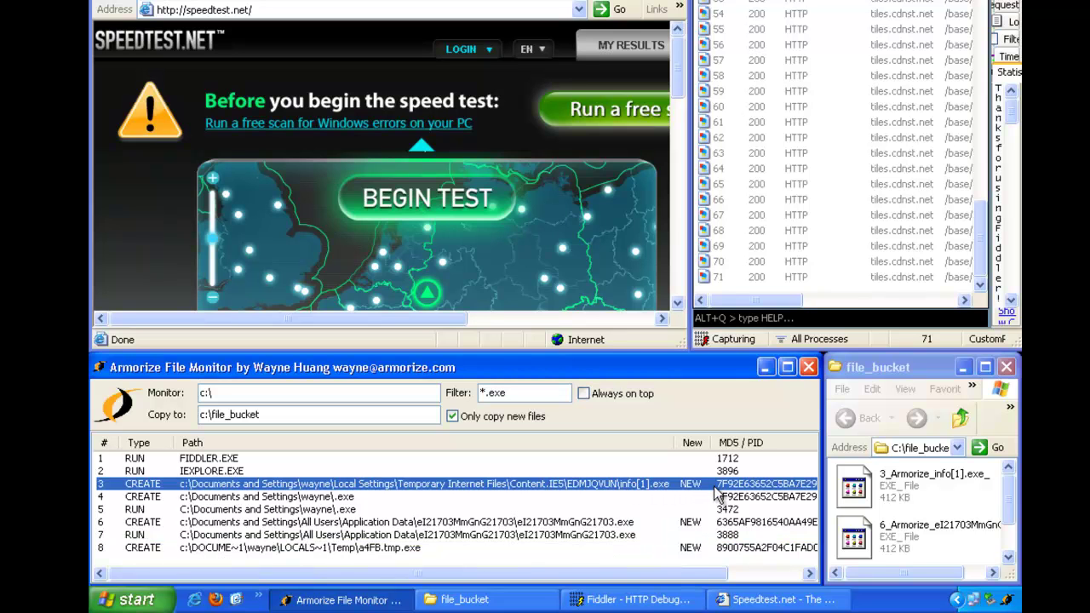
{"action": "left_click", "coordinate": [865, 485]}
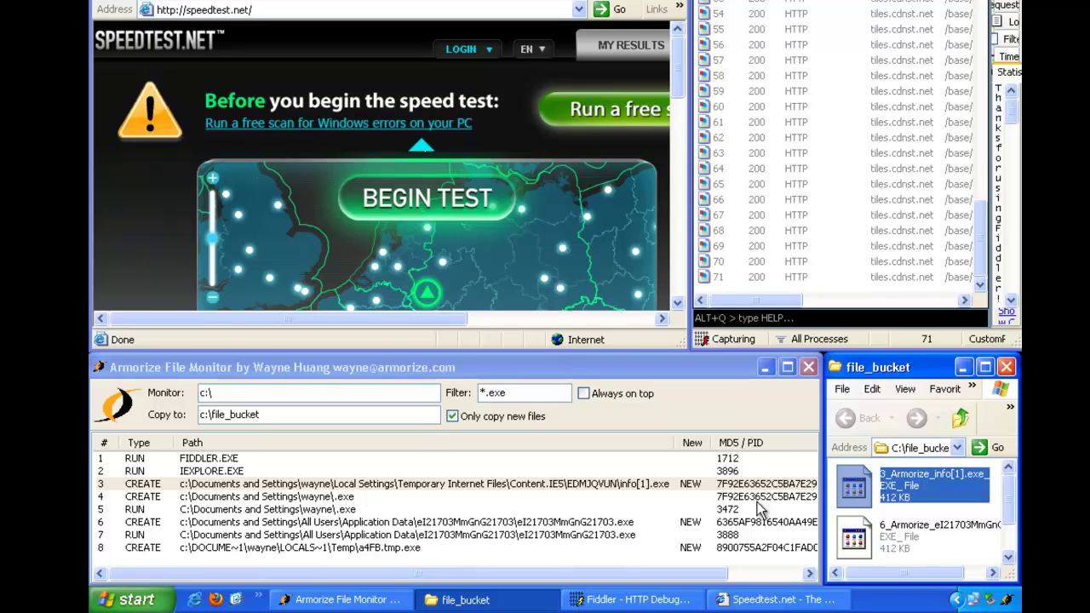
{"action": "left_click", "coordinate": [693, 521]}
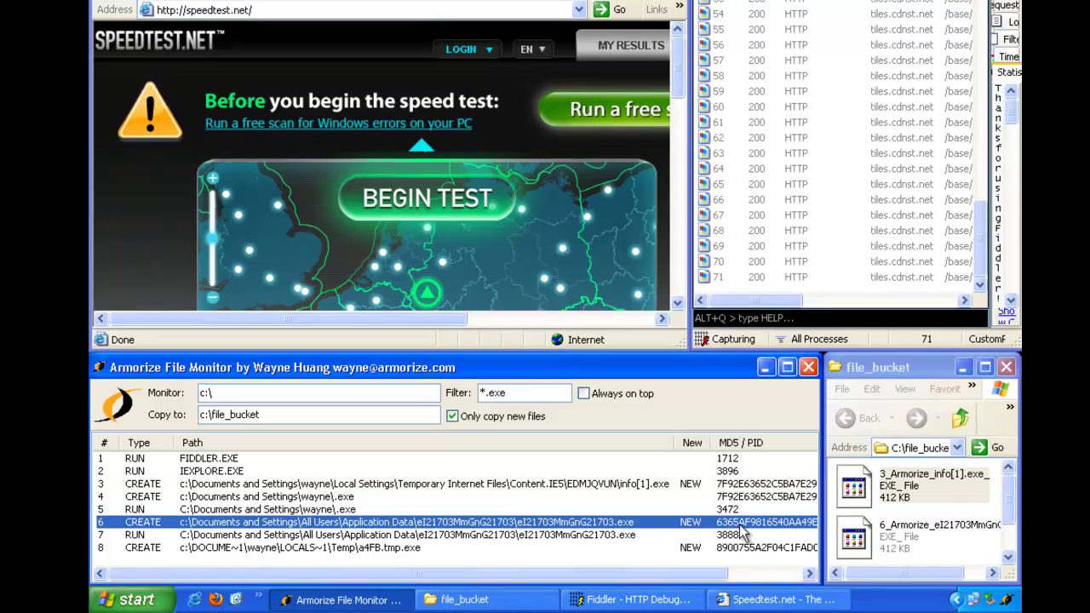
{"action": "left_click", "coordinate": [858, 539]}
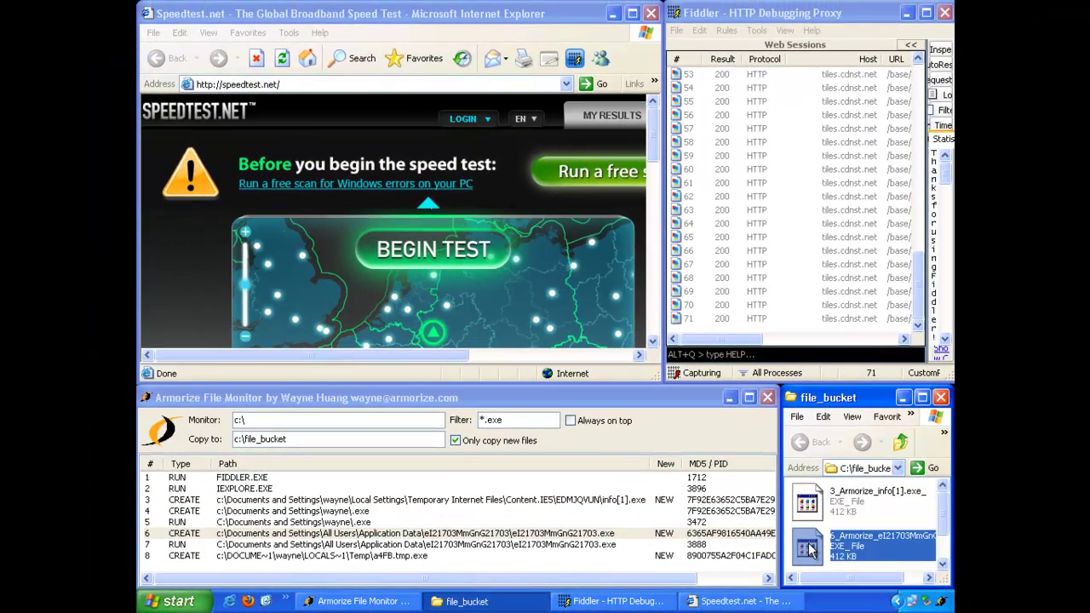
Maximize Internet Explorer and scroll Speedtest.net back up to the Begin Test map.
{"action": "left_click", "coordinate": [638, 21]}
{"action": "left_click", "coordinate": [633, 14]}
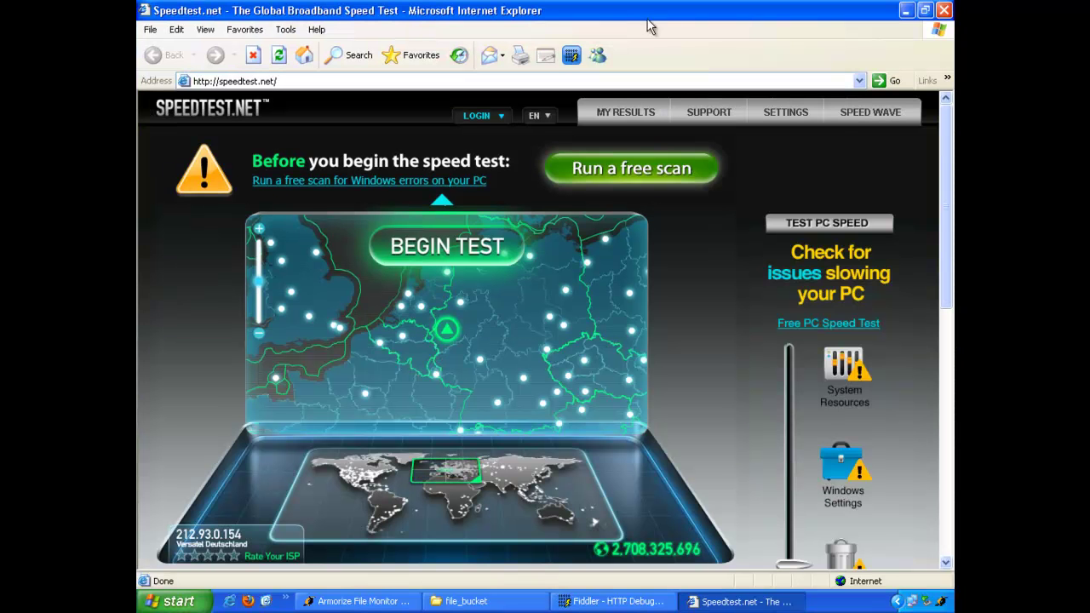
{"action": "left_click_drag", "start_coordinate": [946, 235], "coordinate": [946, 253]}
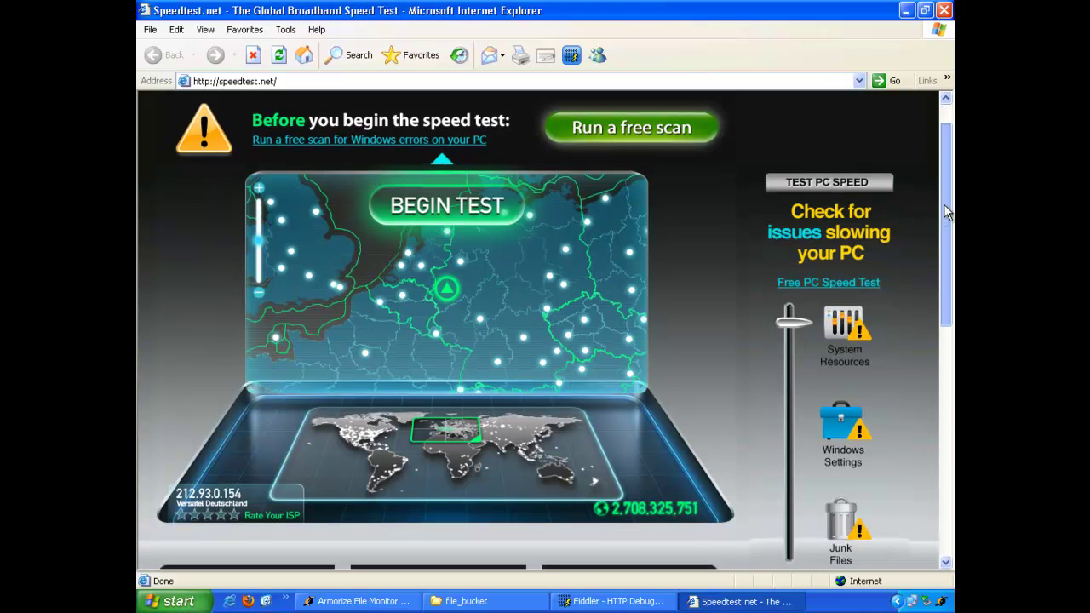
{"action": "left_click_drag", "start_coordinate": [943, 318], "coordinate": [949, 424]}
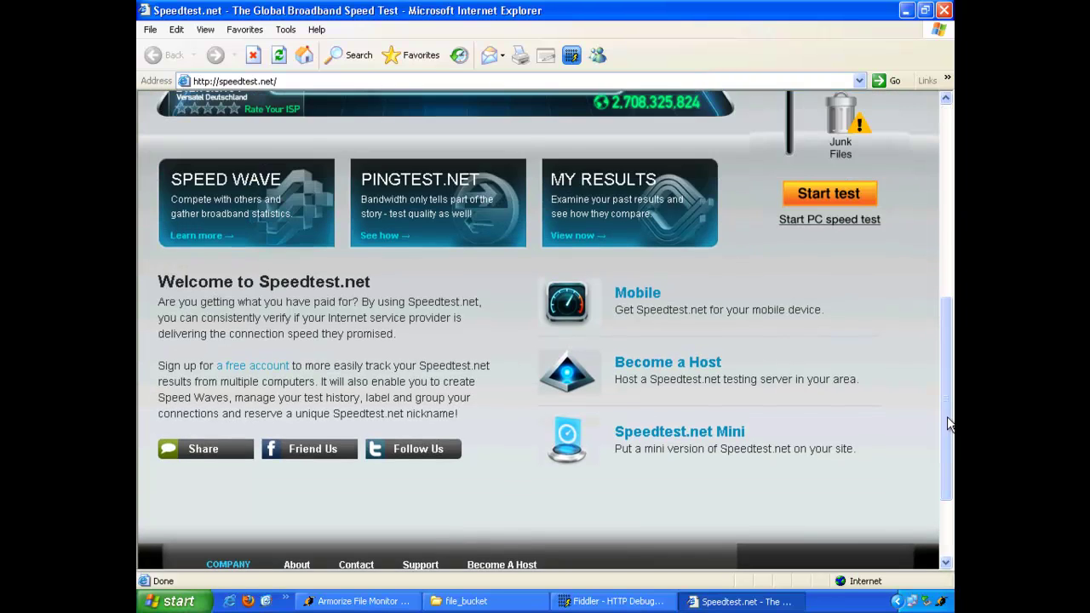
{"action": "left_click", "coordinate": [944, 99]}
{"action": "left_click", "coordinate": [944, 100]}
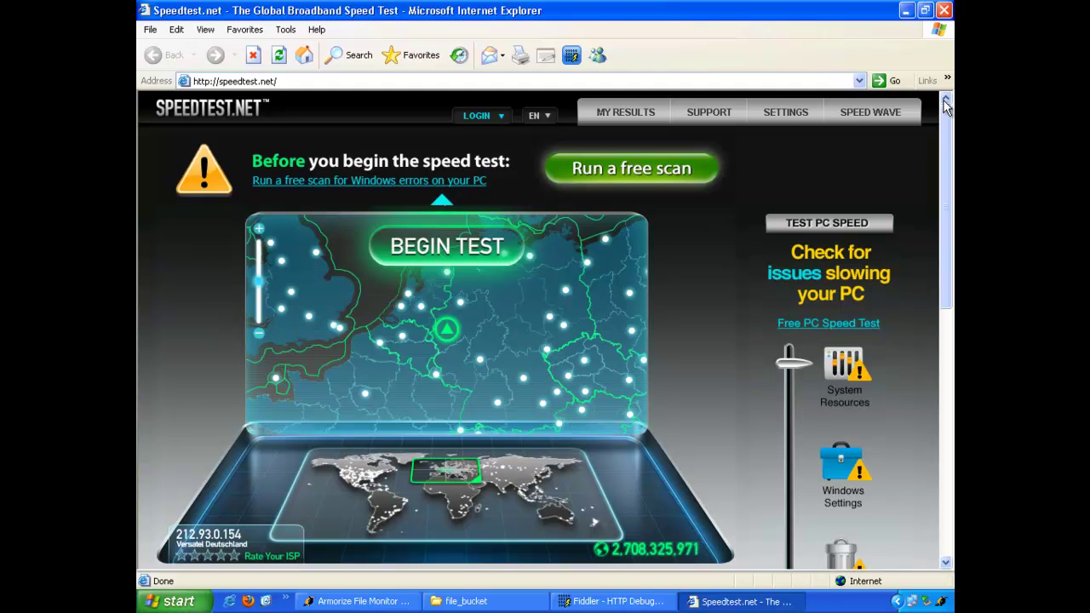
{"action": "left_click", "coordinate": [311, 80]}
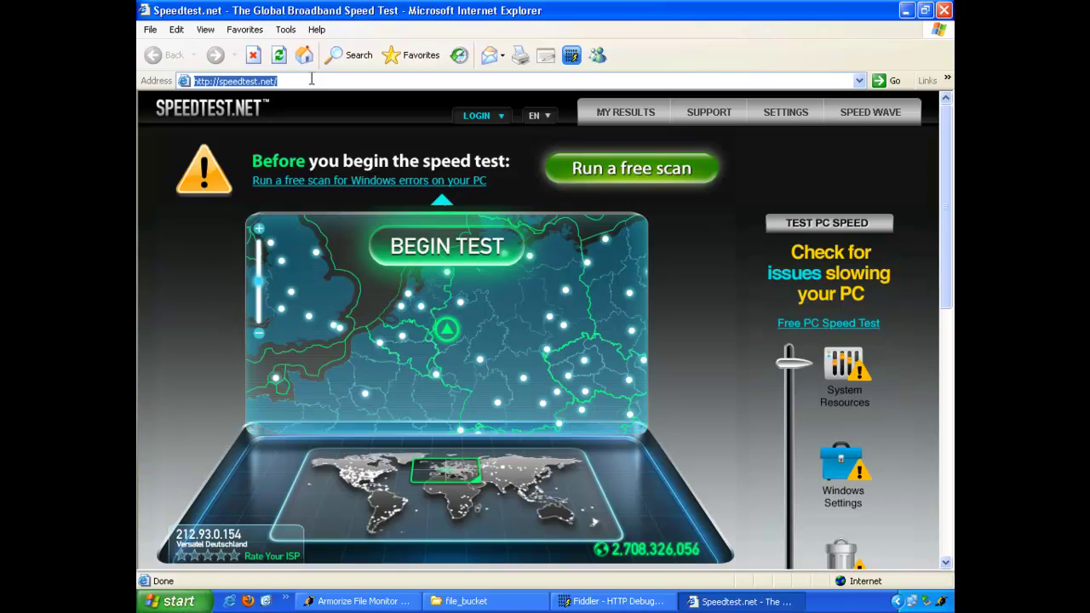
{"action": "type", "text": "http://www"}
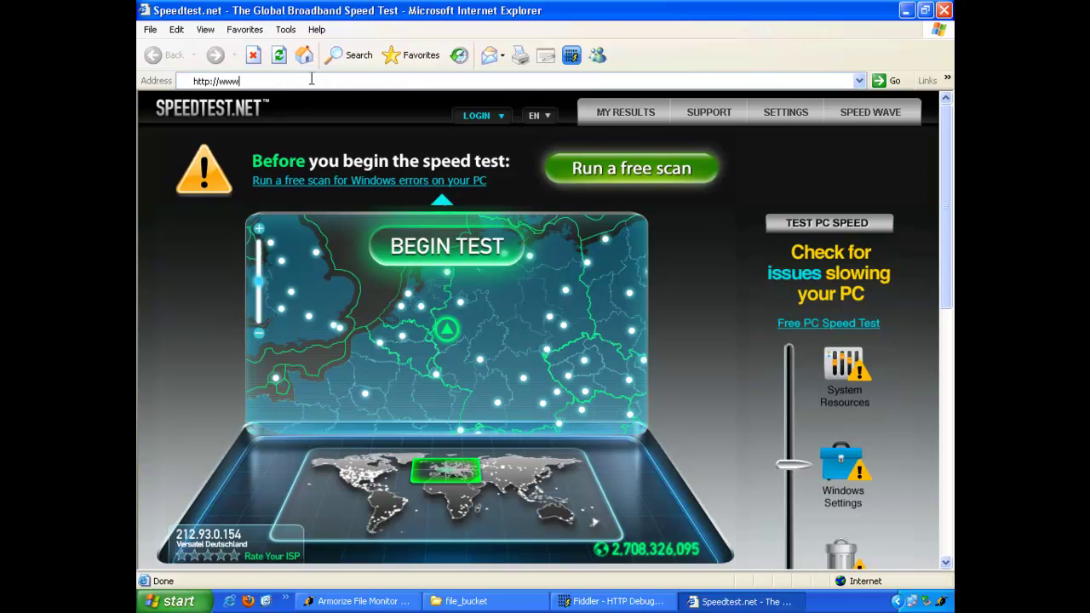
{"action": "type", "text": ".virustotal.com"}
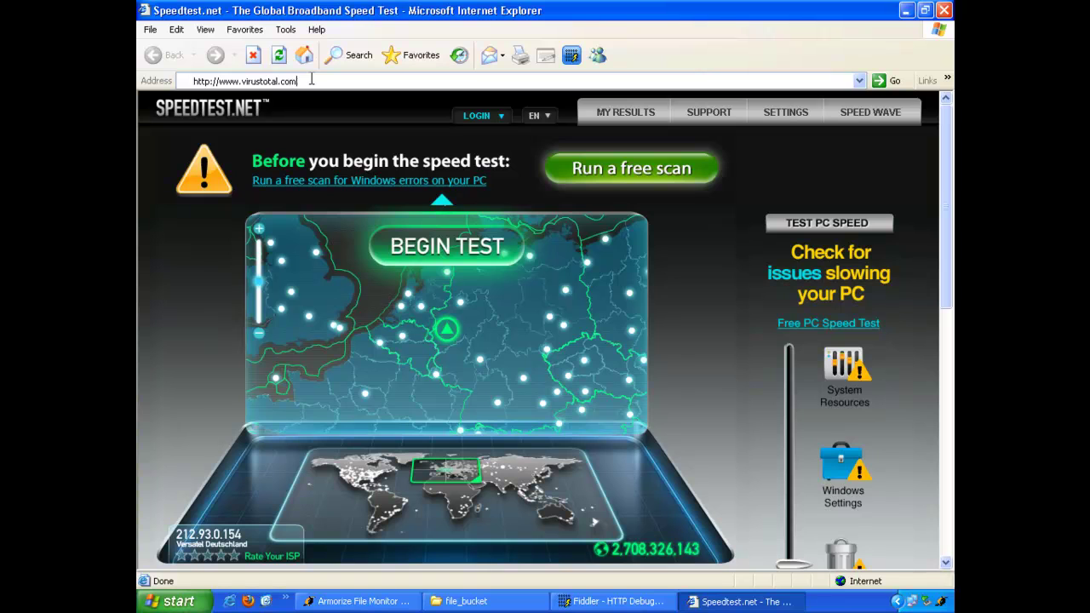
{"action": "key", "text": "Return"}
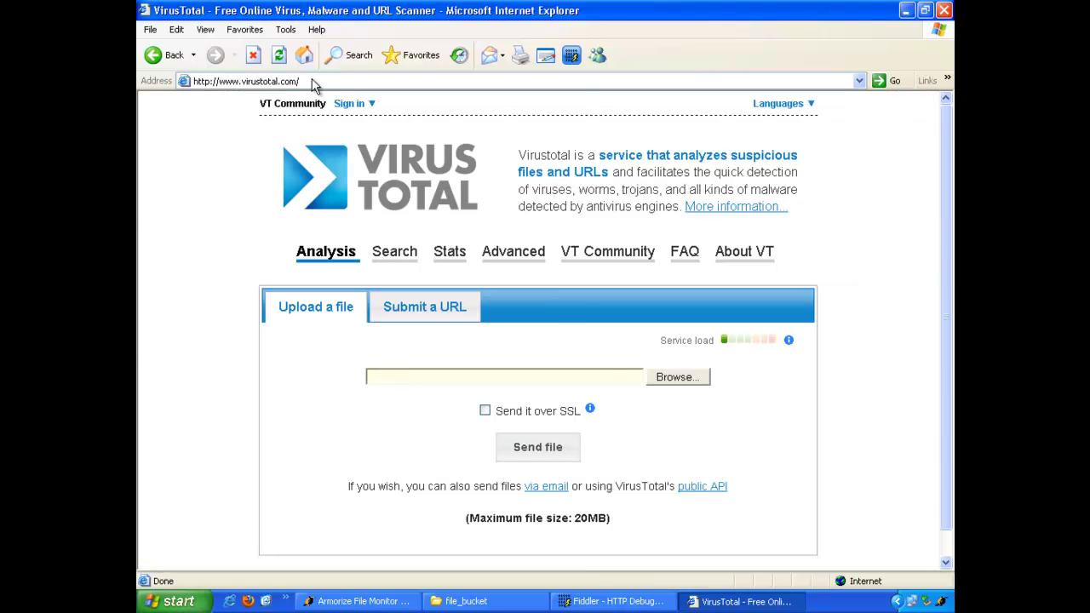
Upload 3_Armorize_info[1].exe_ from file_bucket to VirusTotal for scanning.
{"action": "left_click", "coordinate": [694, 385]}
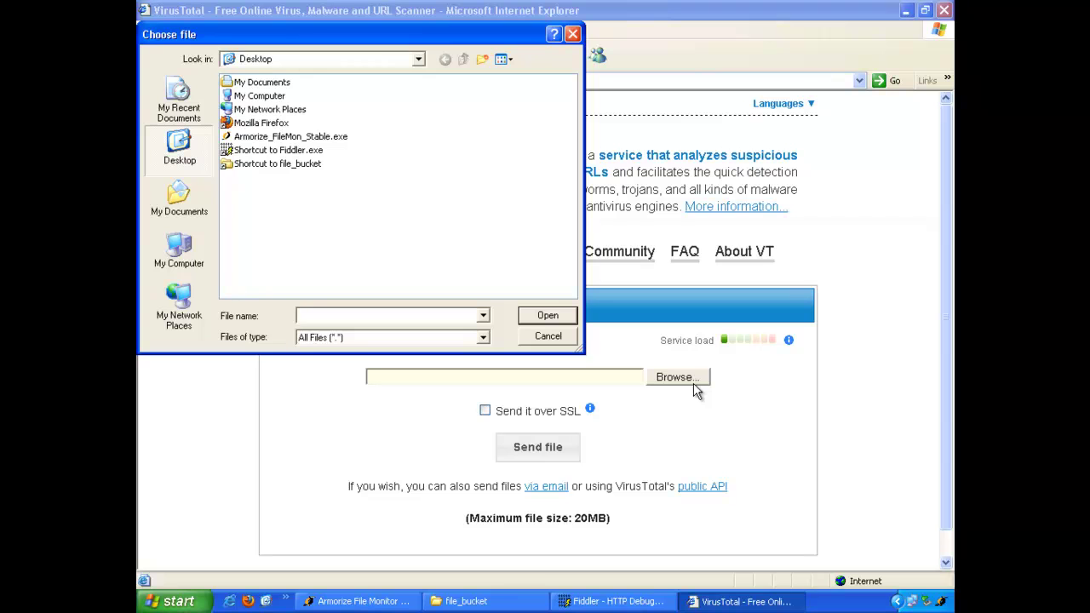
{"action": "double_click", "coordinate": [298, 165]}
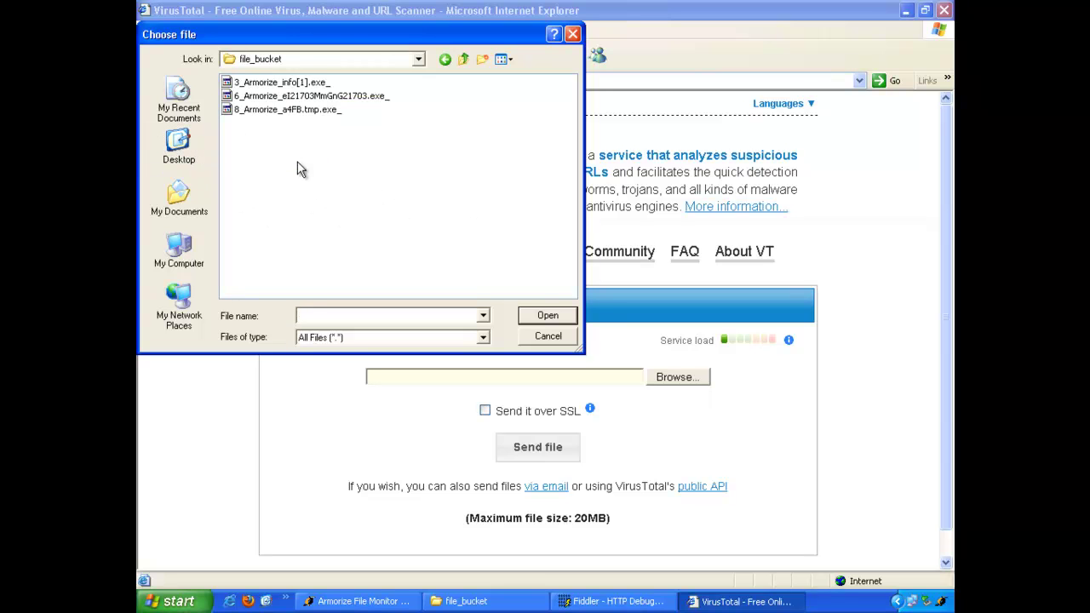
{"action": "double_click", "coordinate": [294, 83]}
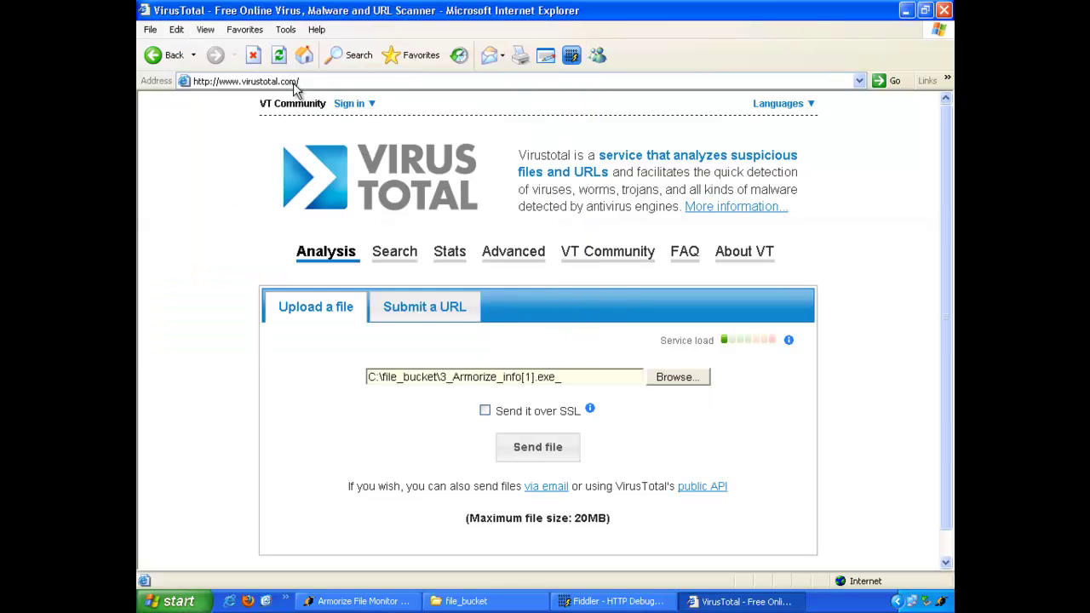
{"action": "left_click", "coordinate": [528, 450]}
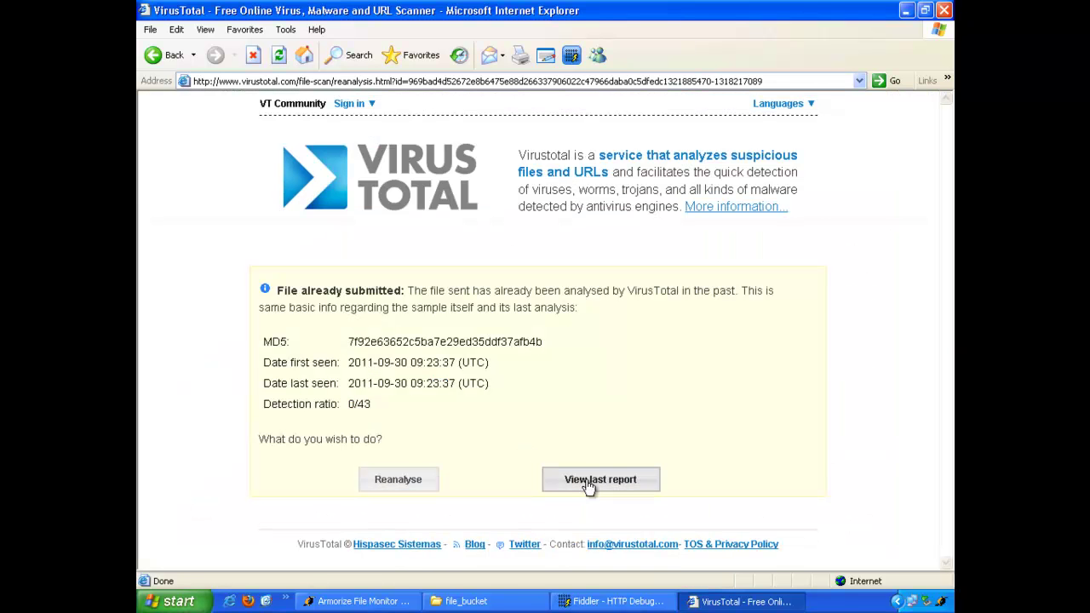
View VirusTotal's last report showing 0/43 detections, then close Internet Explorer.
{"action": "left_click", "coordinate": [587, 484]}
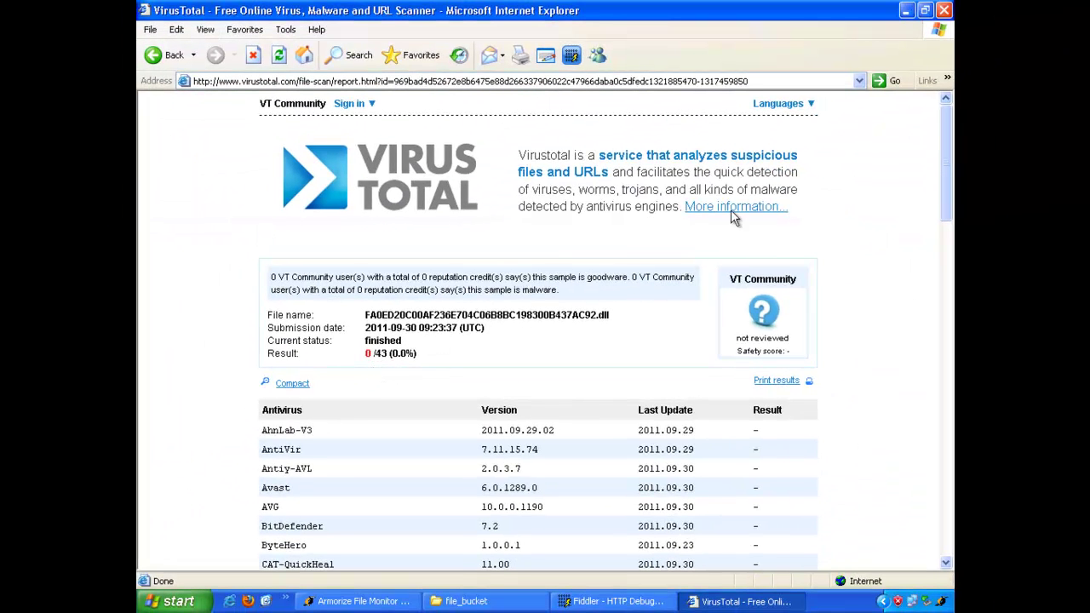
{"action": "left_click", "coordinate": [944, 11]}
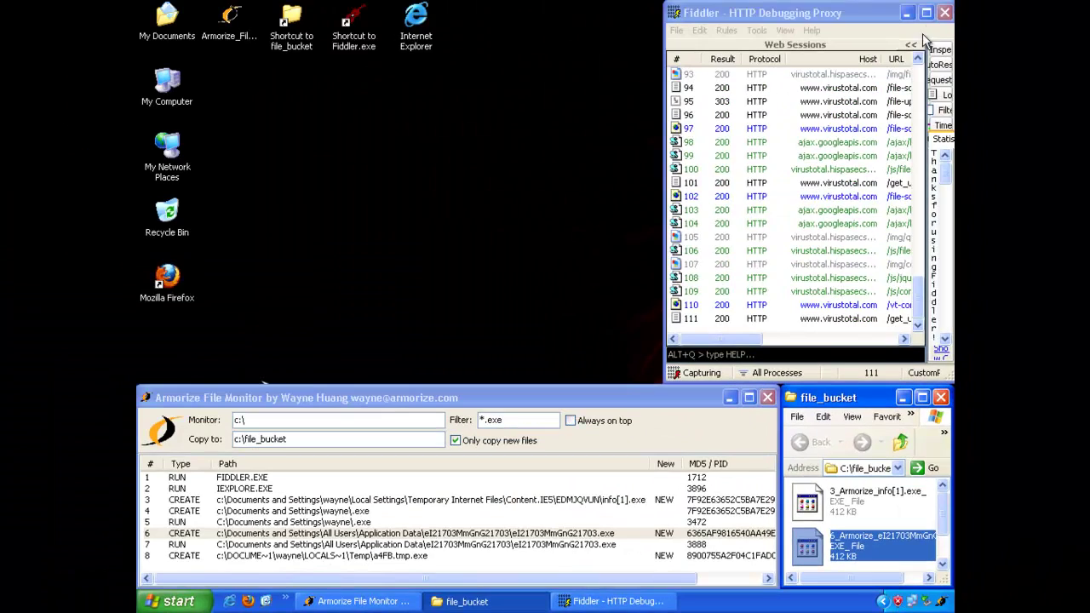
Maximize Fiddler and enlarge the Web Sessions list pane.
{"action": "left_click", "coordinate": [925, 12]}
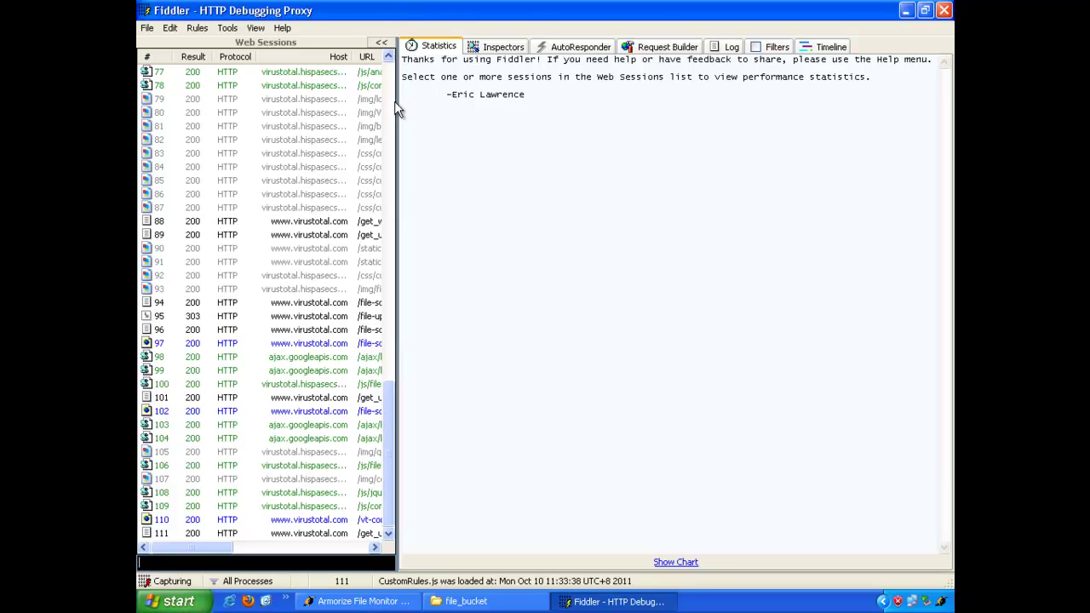
{"action": "left_click_drag", "start_coordinate": [397, 101], "coordinate": [453, 107]}
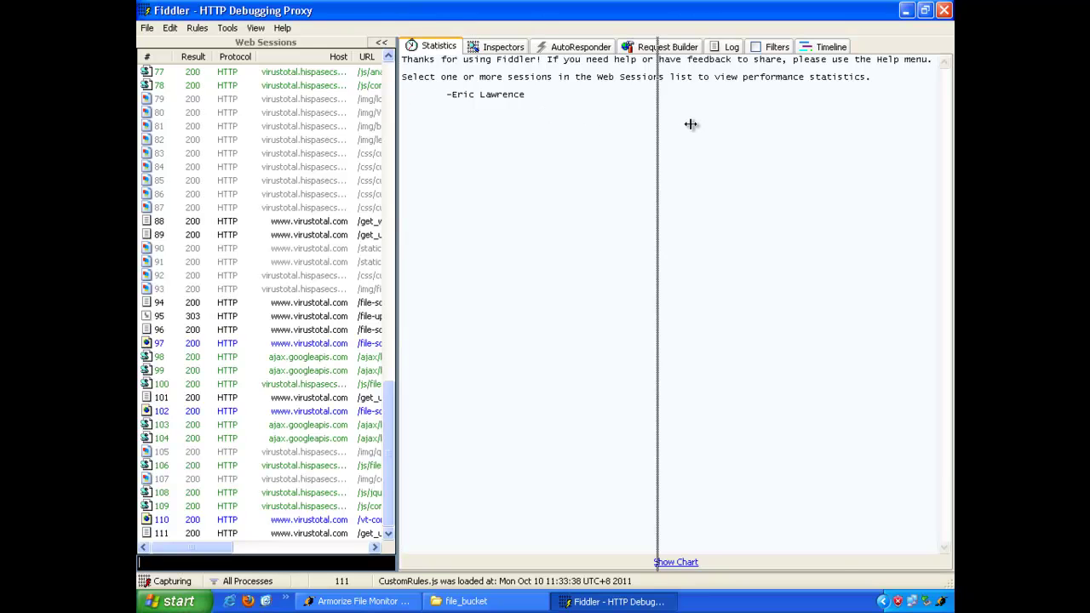
{"action": "left_click_drag", "start_coordinate": [690, 124], "coordinate": [692, 123]}
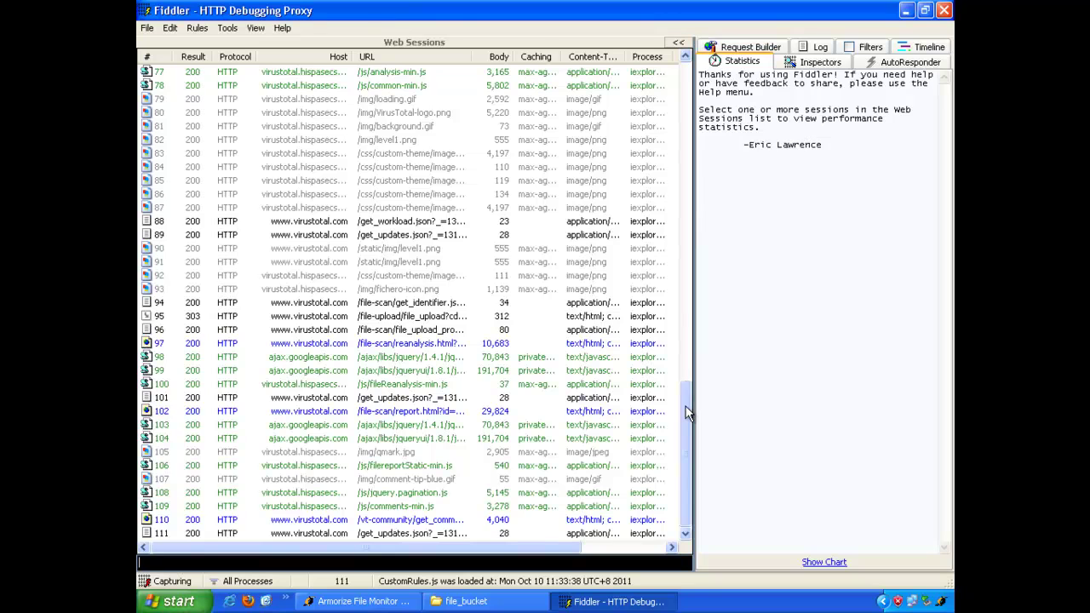
{"action": "left_click_drag", "start_coordinate": [688, 412], "coordinate": [698, 75]}
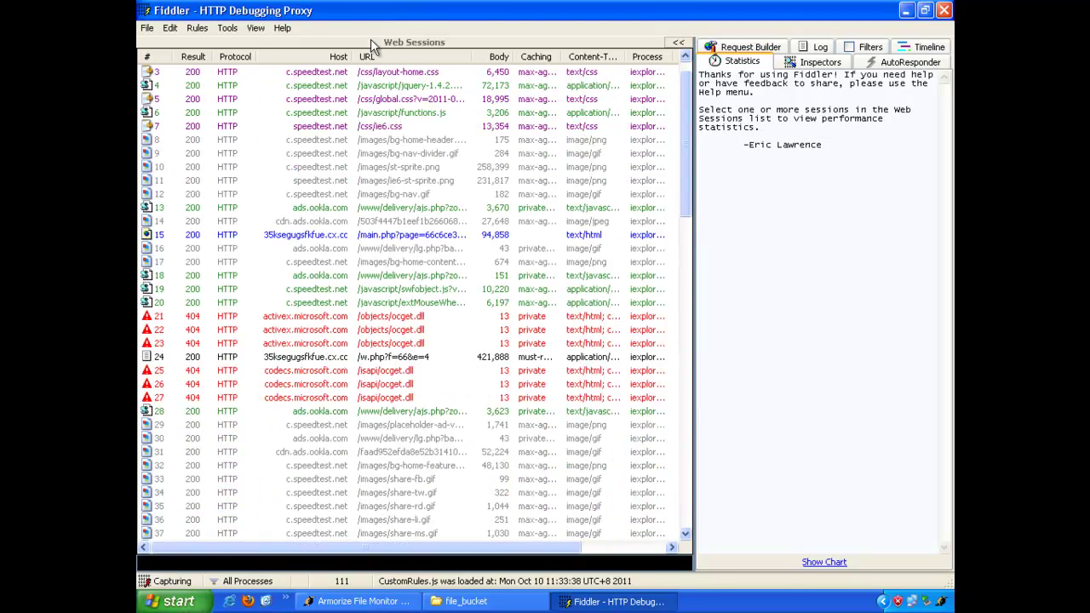
Widen the Host and URL columns until the full request addresses are readable.
{"action": "left_click_drag", "start_coordinate": [350, 57], "coordinate": [373, 56]}
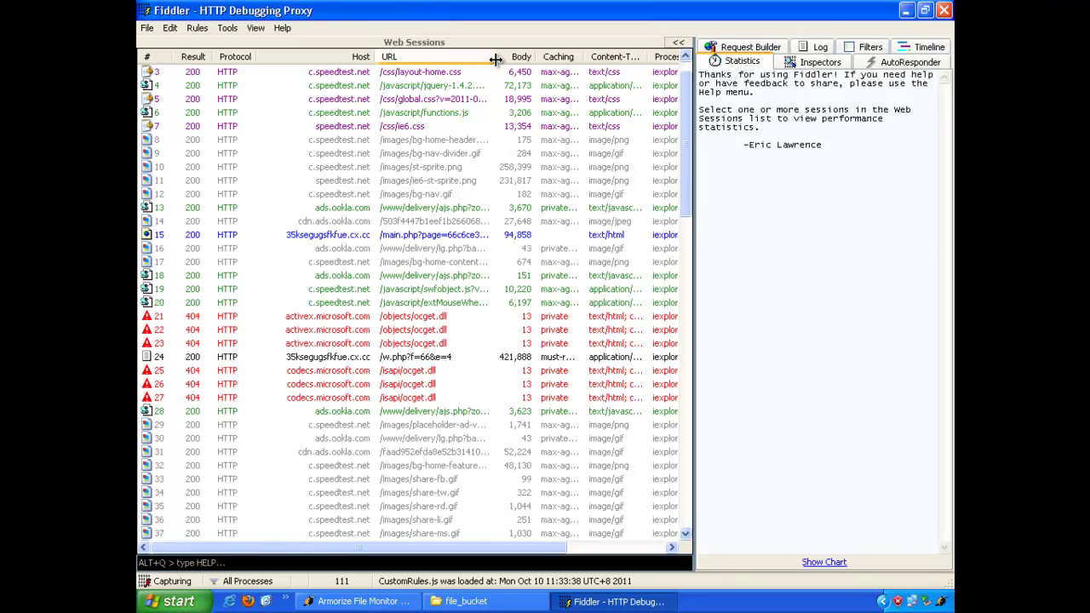
{"action": "left_click_drag", "start_coordinate": [496, 58], "coordinate": [528, 57]}
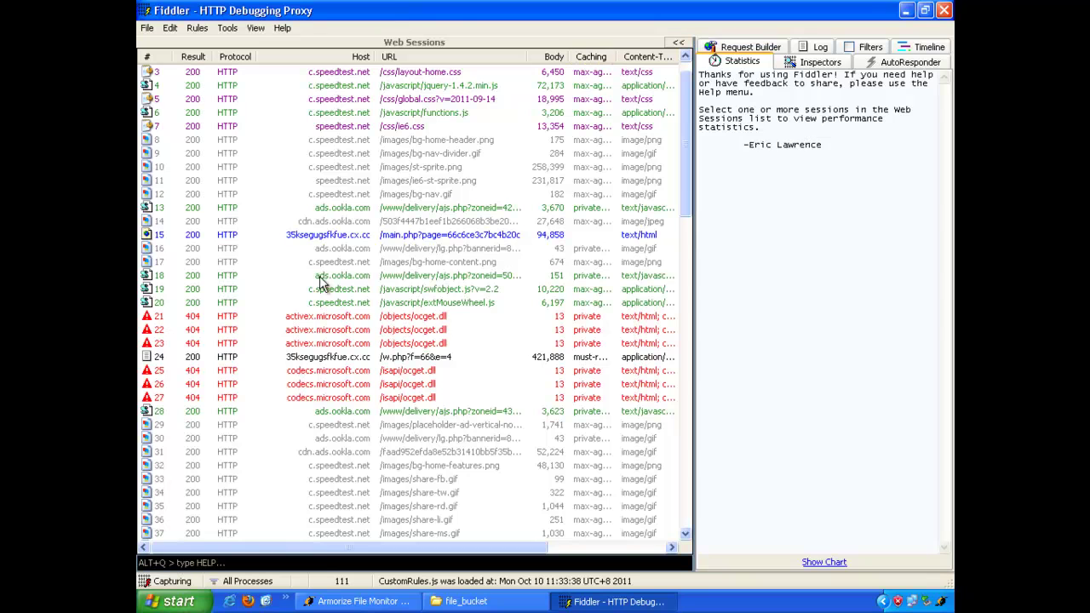
{"action": "left_click_drag", "start_coordinate": [332, 553], "coordinate": [382, 554]}
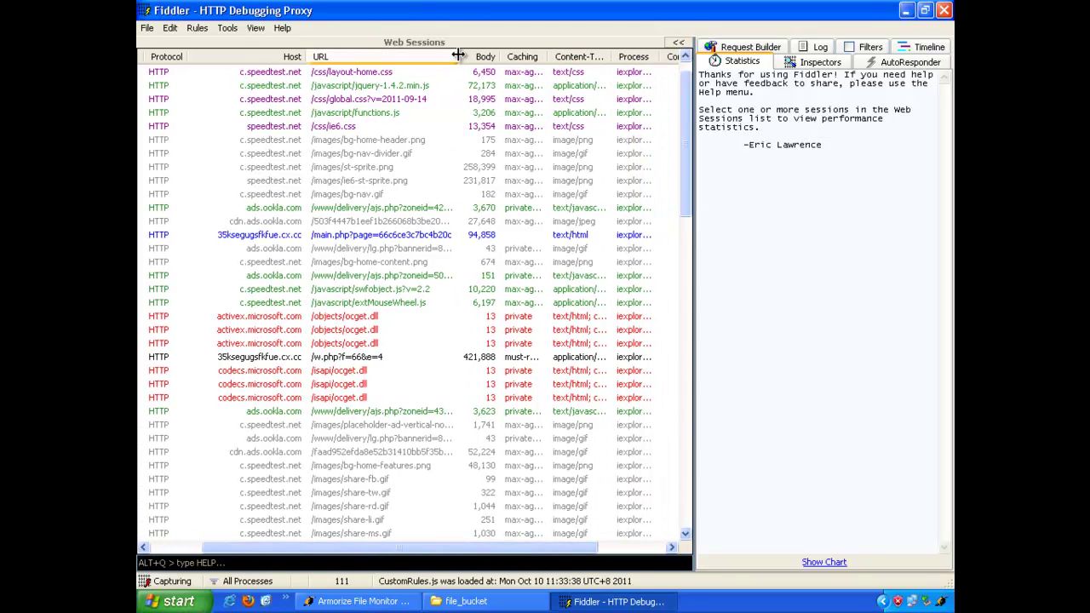
{"action": "left_click_drag", "start_coordinate": [460, 58], "coordinate": [531, 57]}
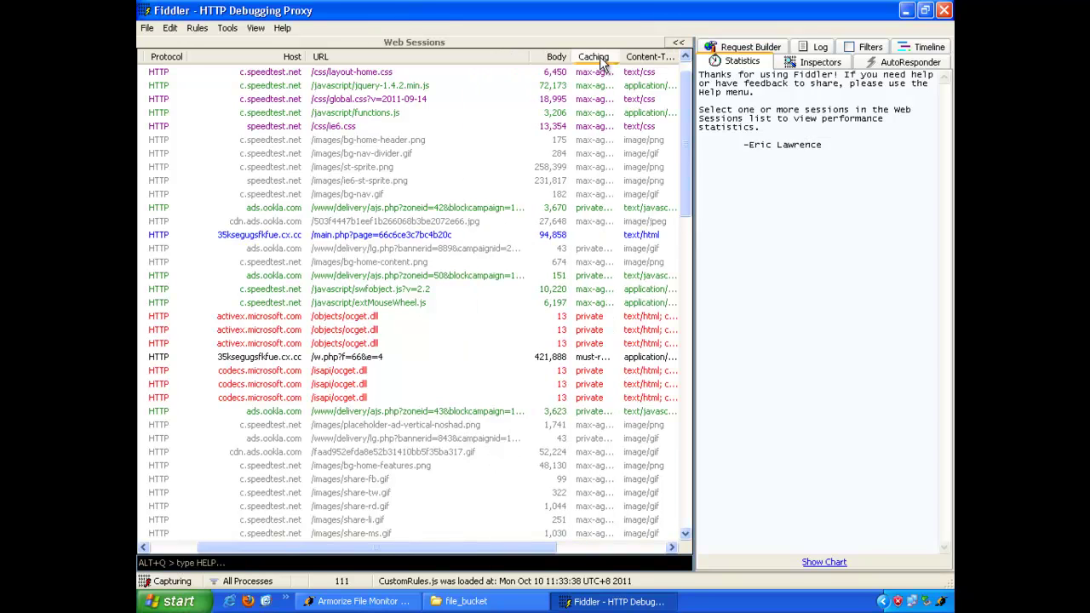
{"action": "left_click_drag", "start_coordinate": [532, 57], "coordinate": [615, 57]}
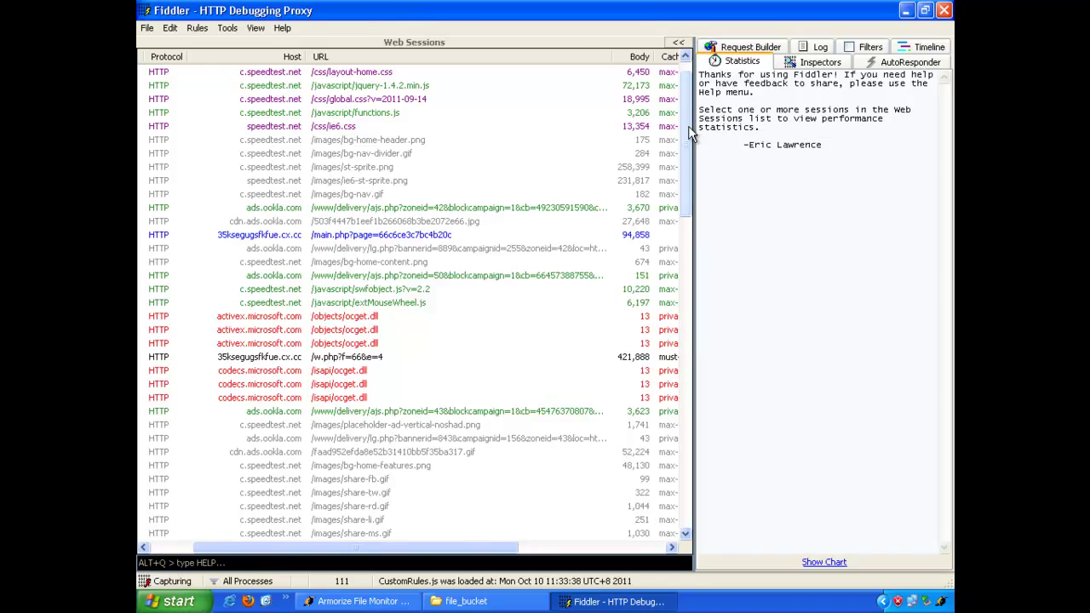
{"action": "left_click_drag", "start_coordinate": [686, 134], "coordinate": [690, 94]}
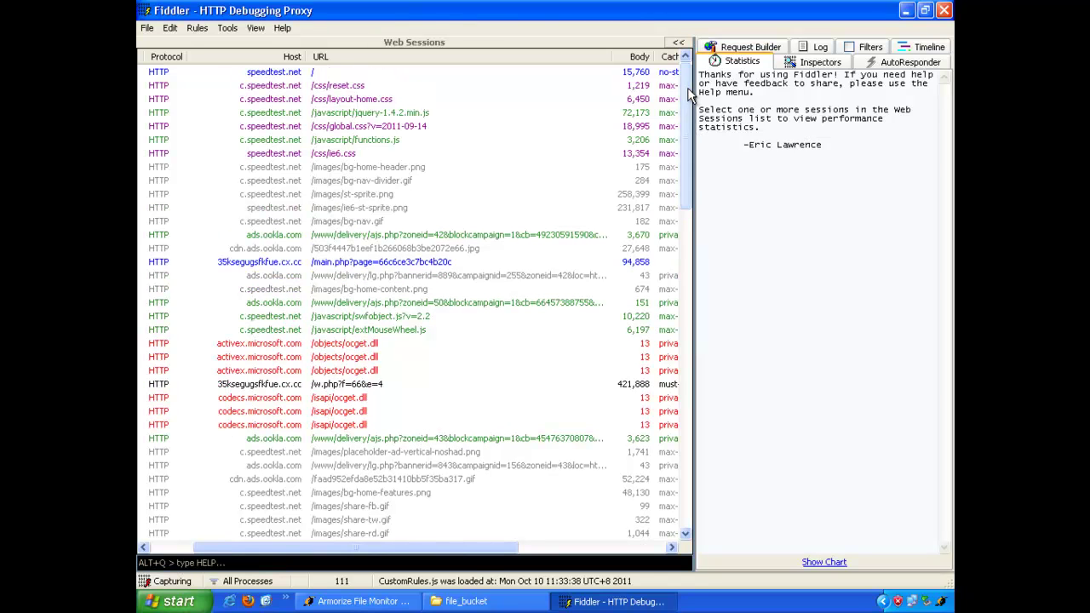
Show the first speedtest.net session's raw response in the Inspectors.
{"action": "left_click", "coordinate": [275, 75]}
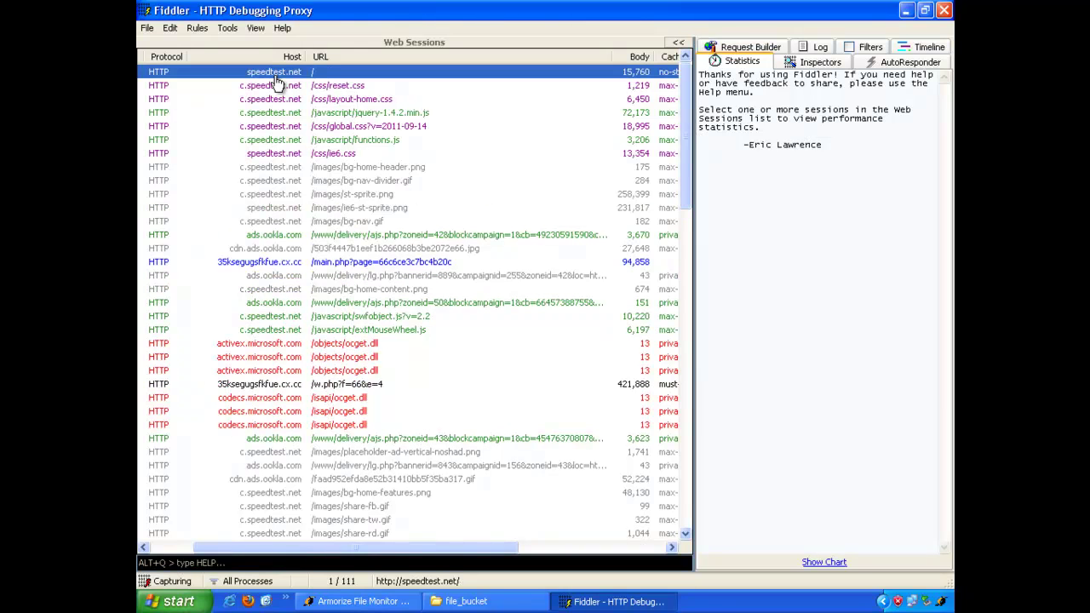
{"action": "left_click", "coordinate": [820, 61]}
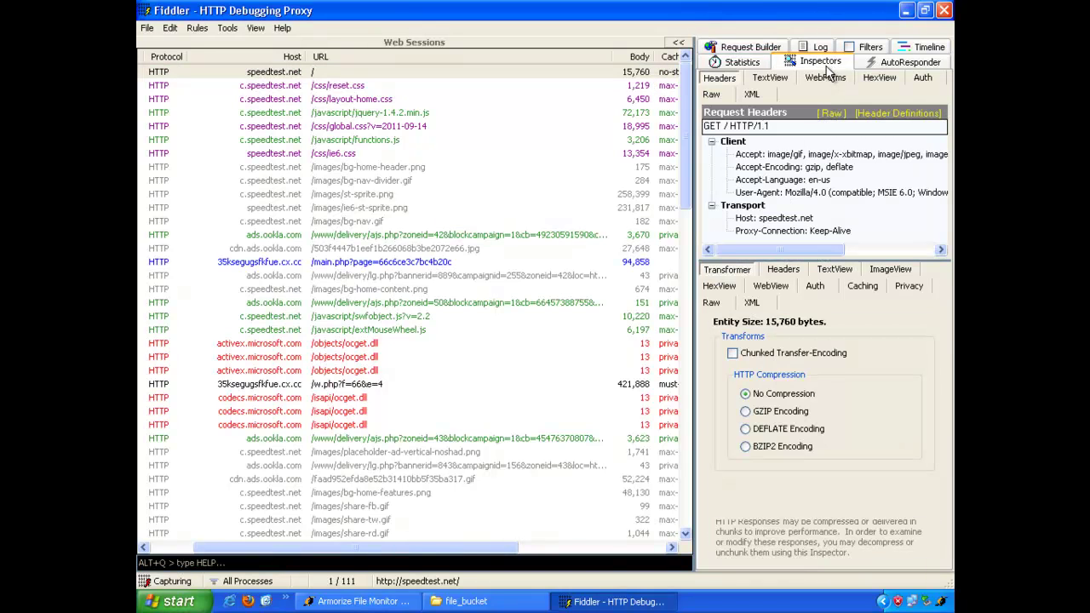
{"action": "left_click", "coordinate": [712, 304]}
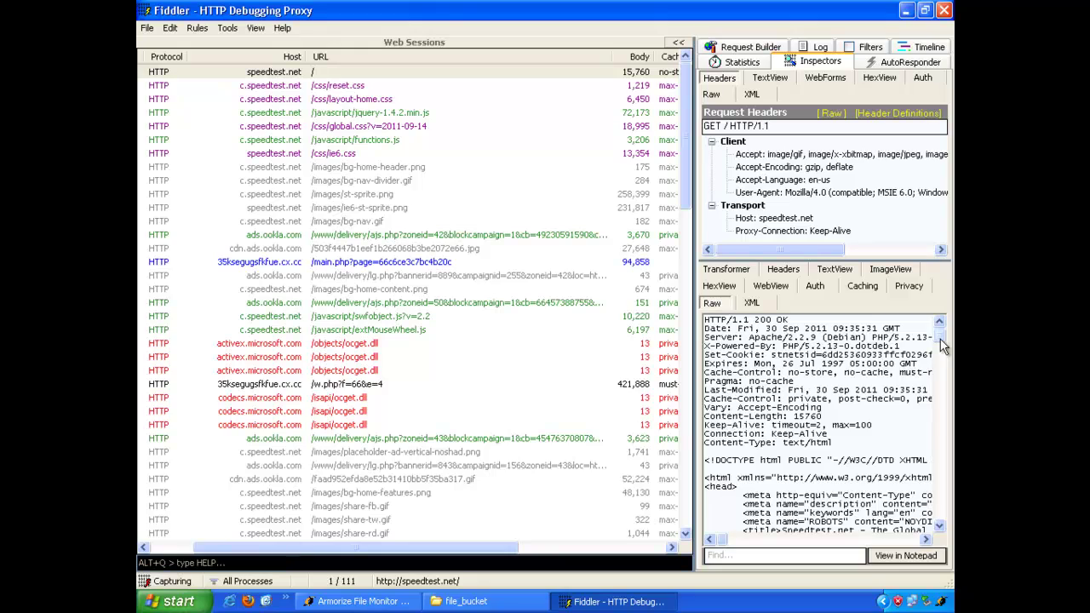
{"action": "mouse_move", "coordinate": [940, 343]}
{"action": "left_mouse_down"}
{"action": "mouse_move", "coordinate": [941, 387]}
{"action": "mouse_move", "coordinate": [941, 332]}
{"action": "left_mouse_up"}
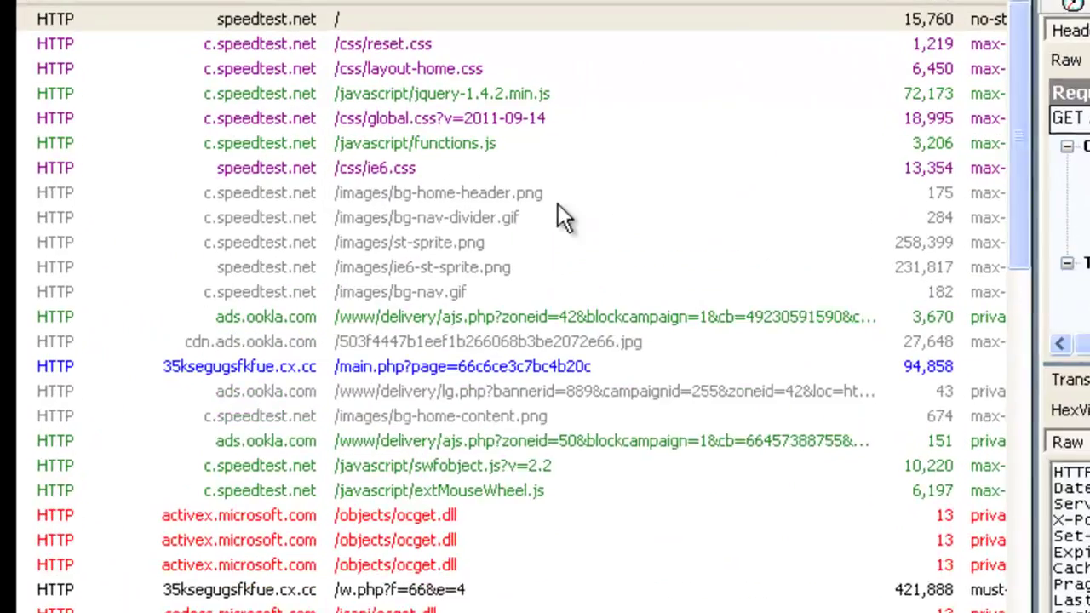
In the 35ksegugsfkfue.cx.cc main.php response, mark ./content/worms.jar and widen the inspector pane.
{"action": "left_click", "coordinate": [313, 376]}
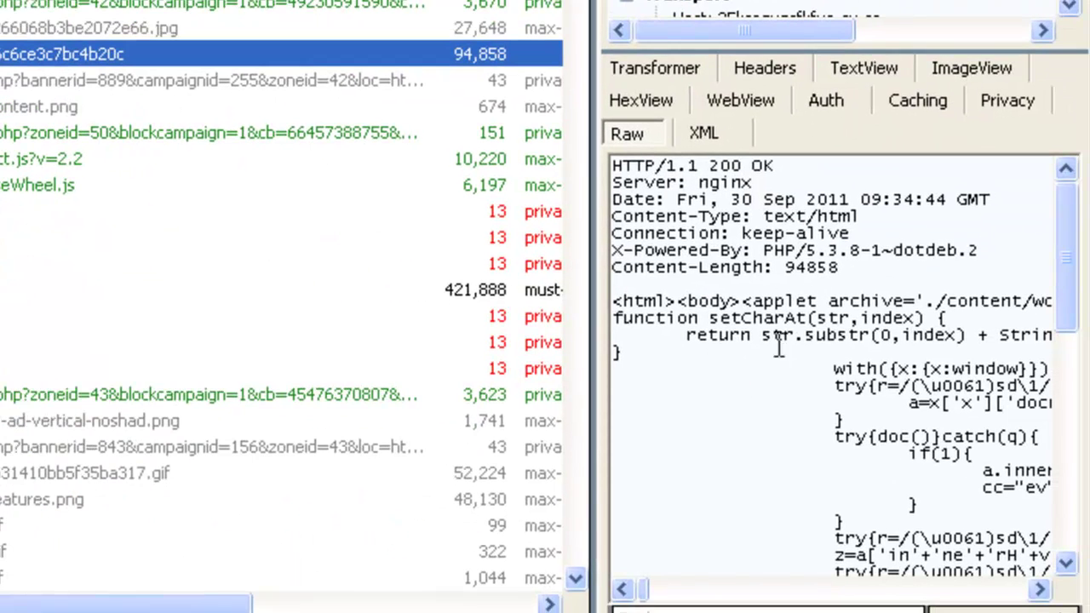
{"action": "left_click_drag", "start_coordinate": [647, 598], "coordinate": [658, 599]}
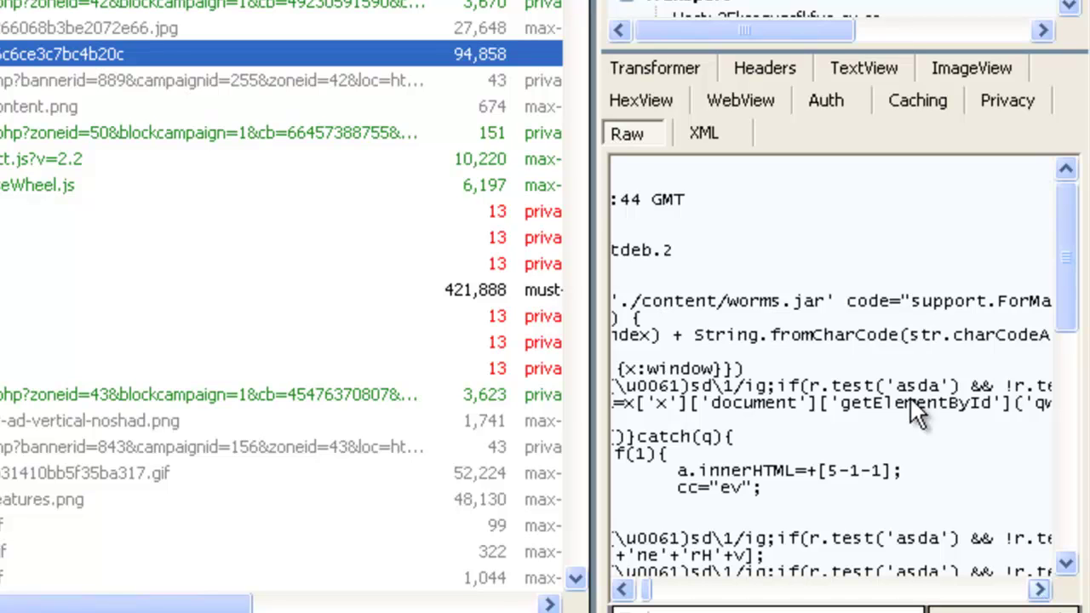
{"action": "left_click_drag", "start_coordinate": [824, 300], "coordinate": [628, 302]}
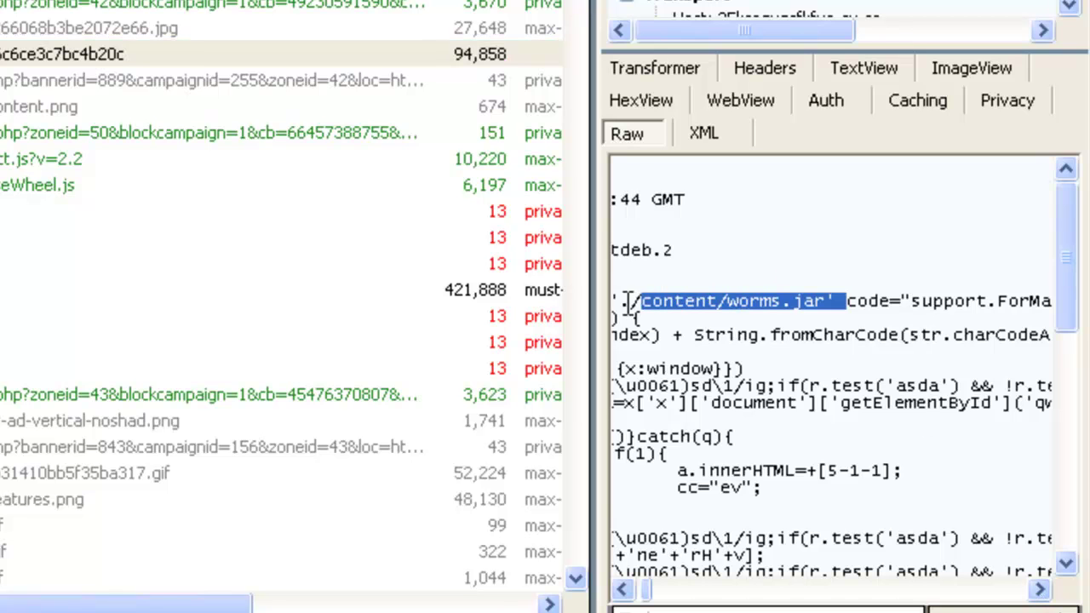
{"action": "left_click", "coordinate": [621, 589]}
{"action": "left_click", "coordinate": [621, 590]}
{"action": "left_click", "coordinate": [628, 590]}
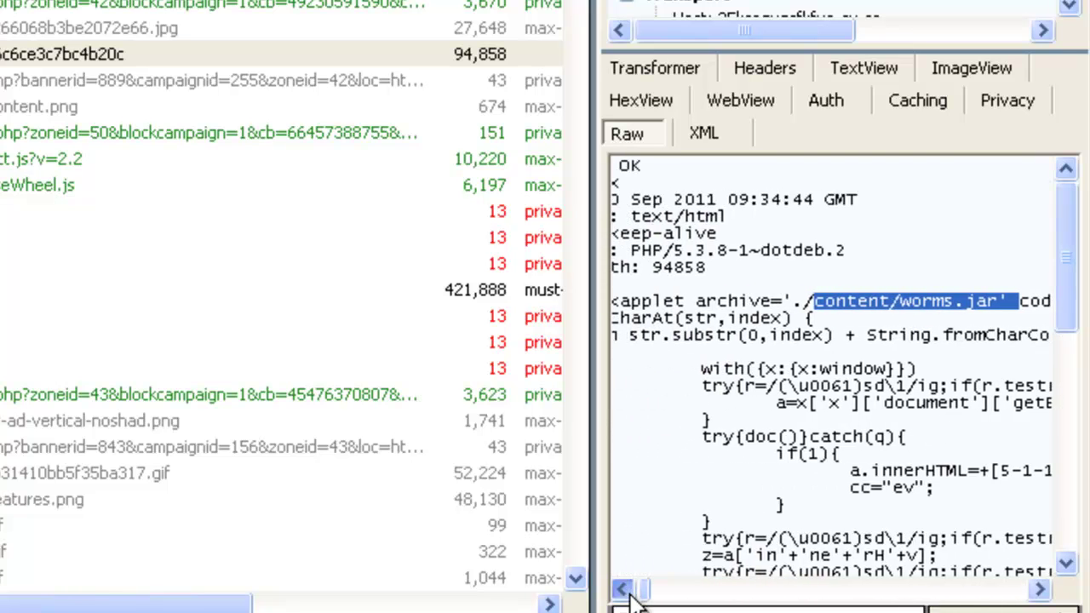
{"action": "left_click", "coordinate": [1039, 590]}
{"action": "left_click", "coordinate": [1040, 589]}
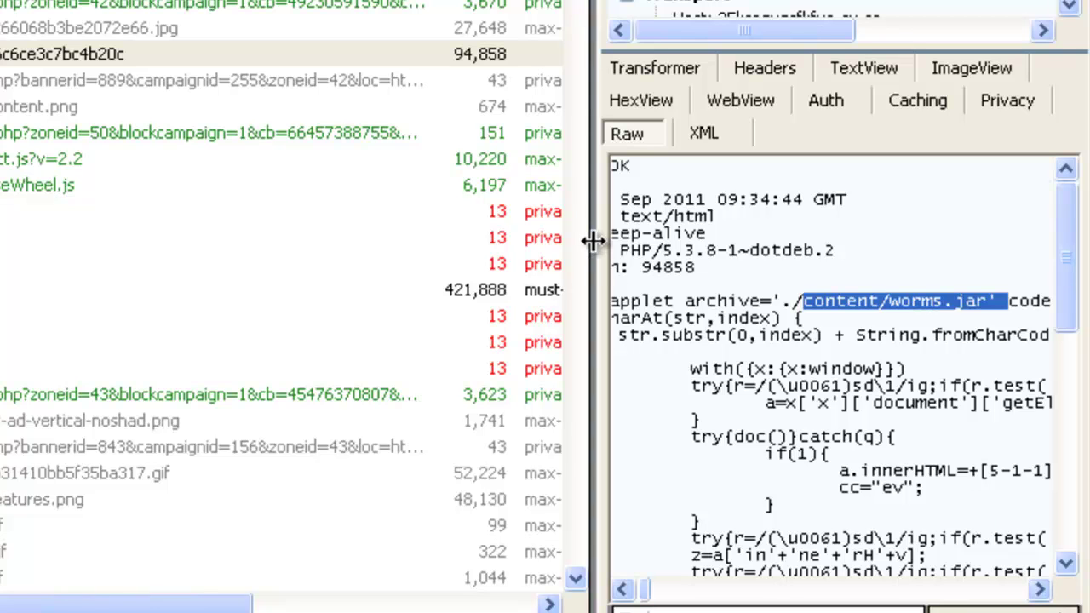
{"action": "left_click_drag", "start_coordinate": [593, 240], "coordinate": [507, 243]}
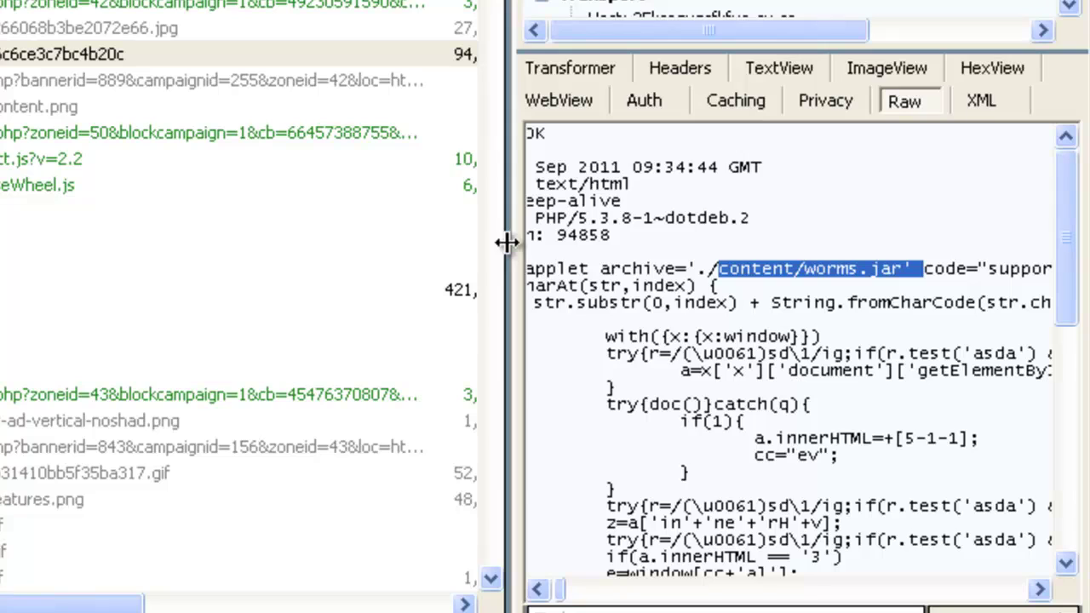
{"action": "left_click", "coordinate": [537, 590]}
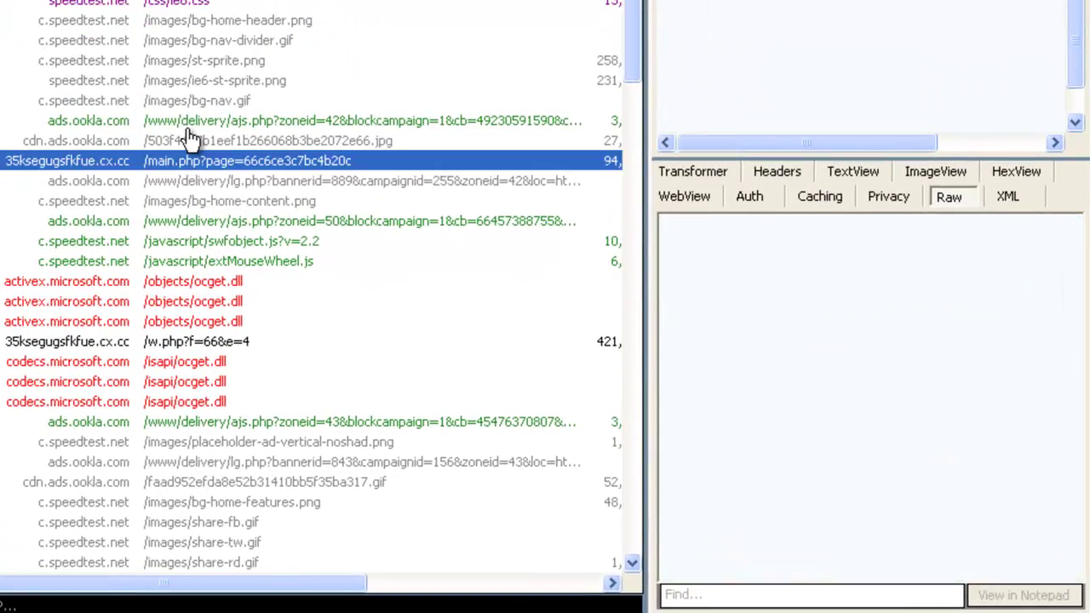
Open the ads.ookla.com ajs.php session and scroll to its iframe loading 35ksegugsfkfue.cx.cc/main.php.
{"action": "left_click", "coordinate": [202, 134]}
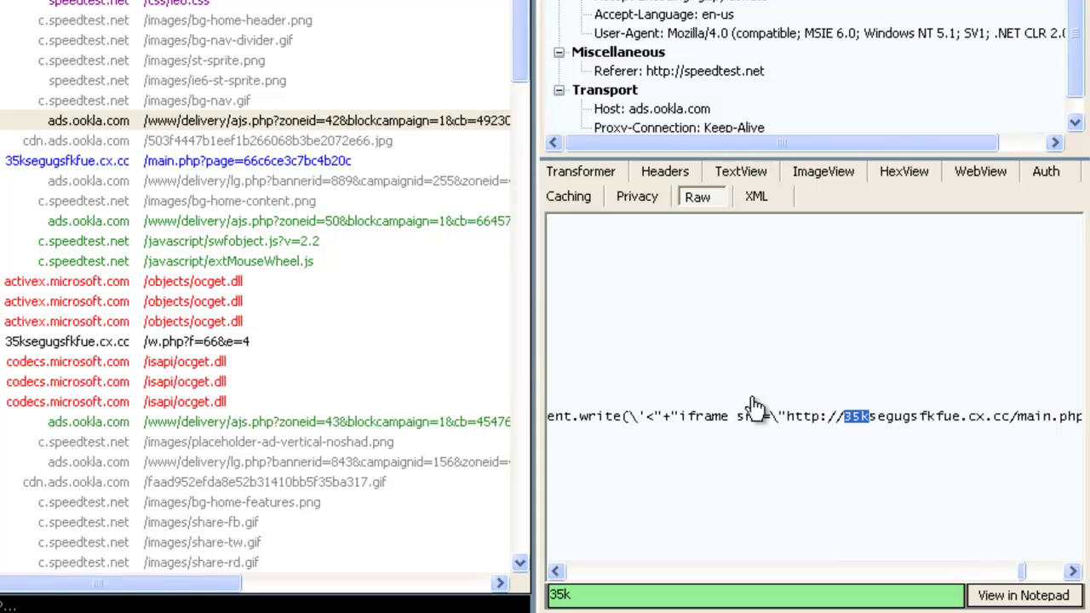
{"action": "left_click", "coordinate": [1070, 571]}
{"action": "left_click", "coordinate": [1071, 571]}
{"action": "left_click", "coordinate": [1071, 571]}
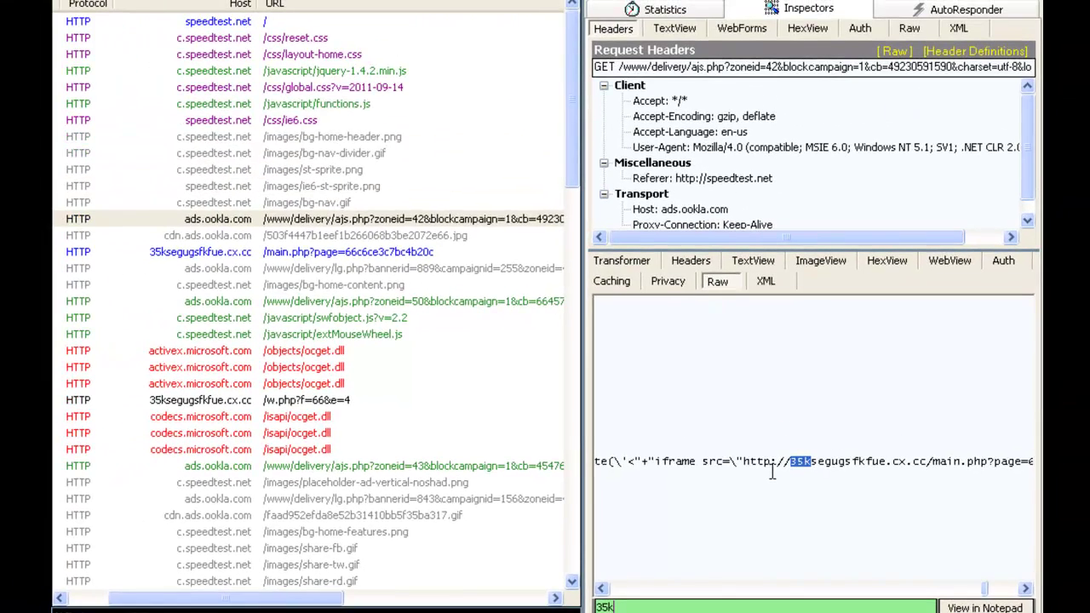
Search the ads.ookla.com ajs.php ad script response for the '35k' iframe.
{"action": "left_click", "coordinate": [216, 24]}
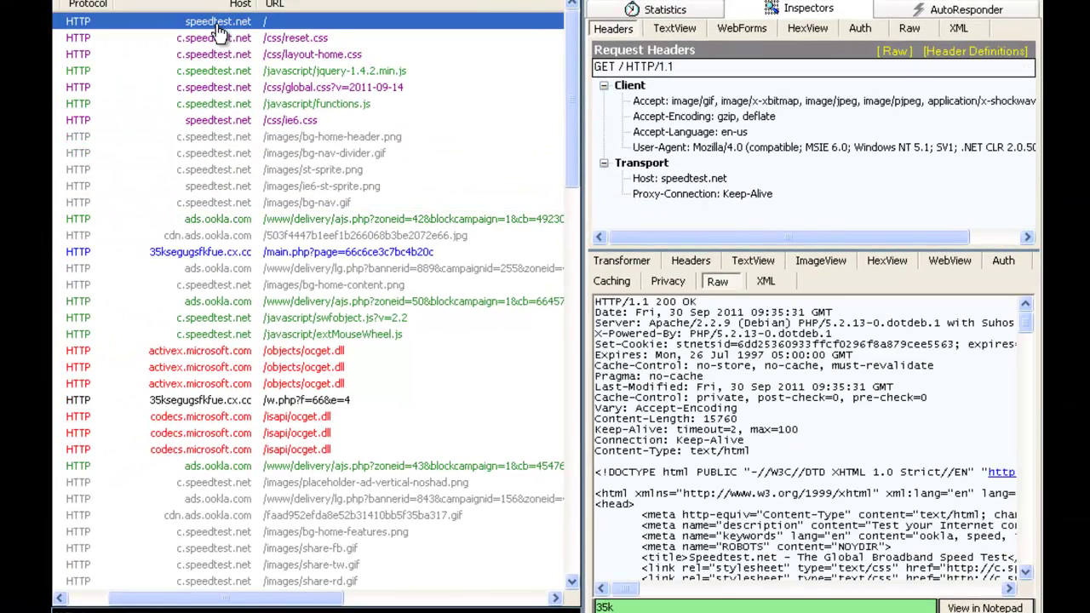
{"action": "left_click", "coordinate": [263, 223]}
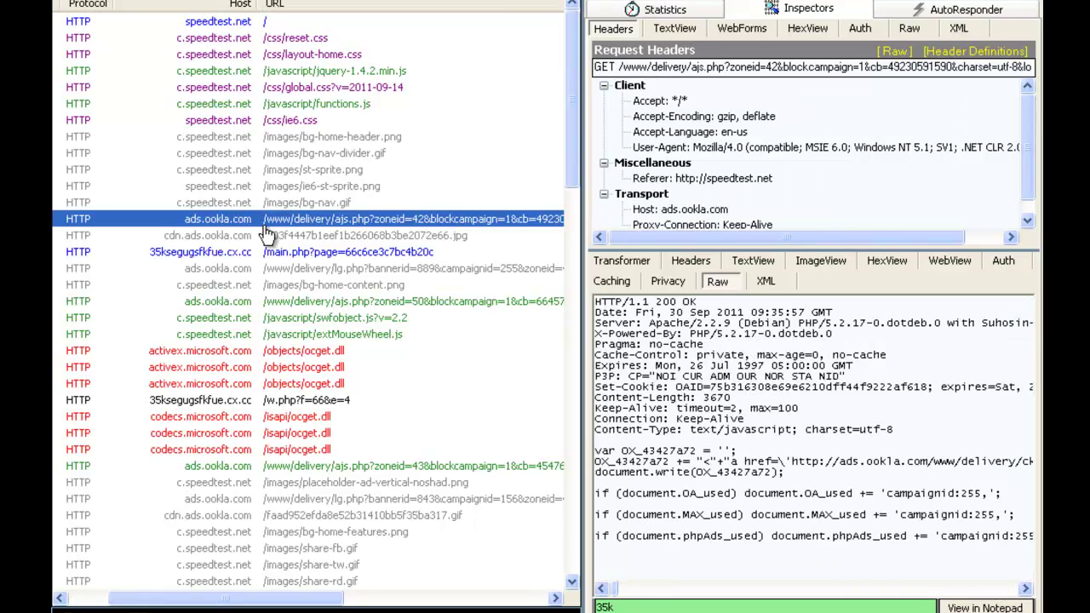
{"action": "left_click", "coordinate": [651, 606]}
{"action": "key", "text": "Return"}
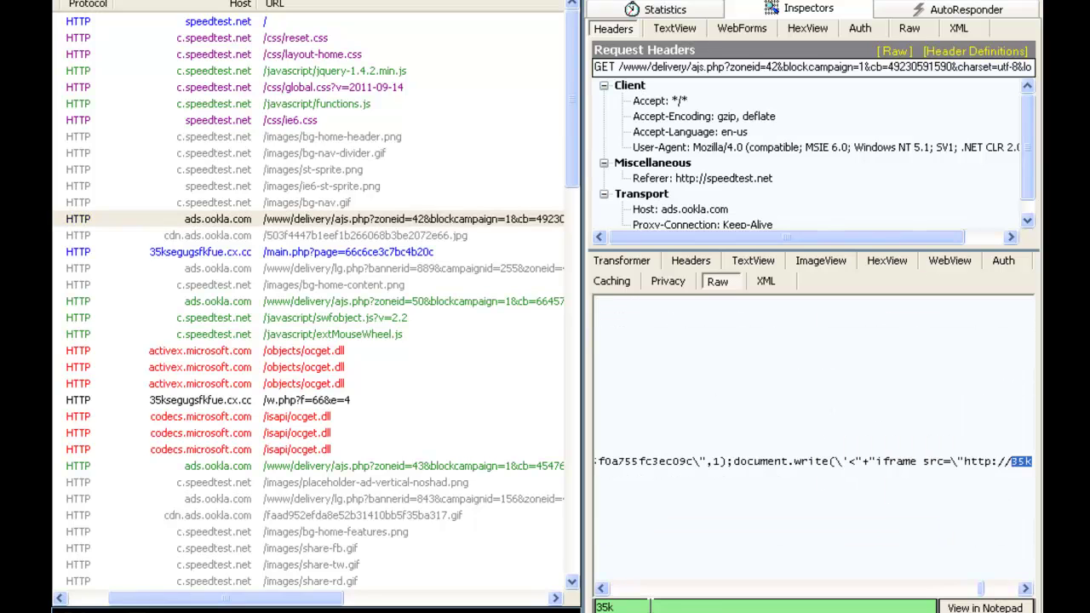
{"action": "left_click", "coordinate": [1025, 588]}
{"action": "left_click_drag", "start_coordinate": [1025, 588], "coordinate": [1025, 588]}
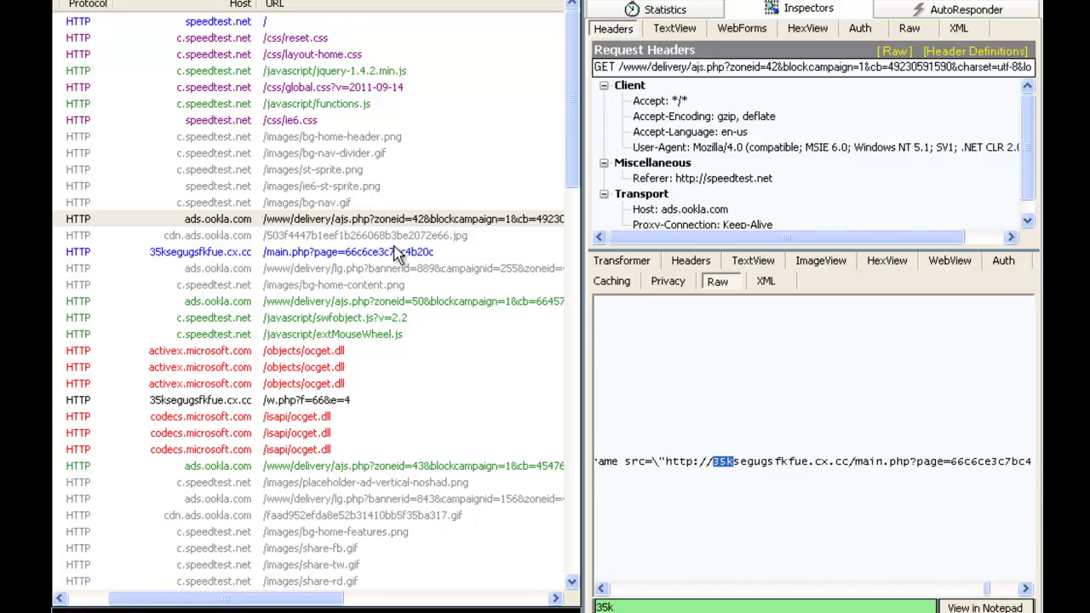
Highlight main.php's './content/worms.jar' applet, then info.exe's MZ header in w.php?f=66&e=4.
{"action": "left_click", "coordinate": [330, 258]}
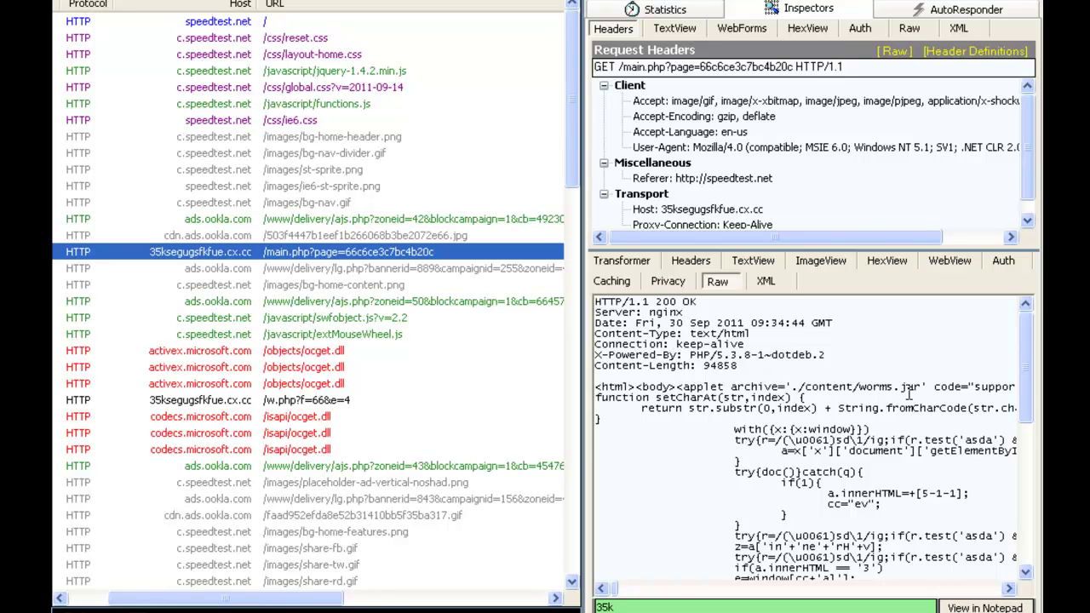
{"action": "left_click_drag", "start_coordinate": [932, 388], "coordinate": [777, 388]}
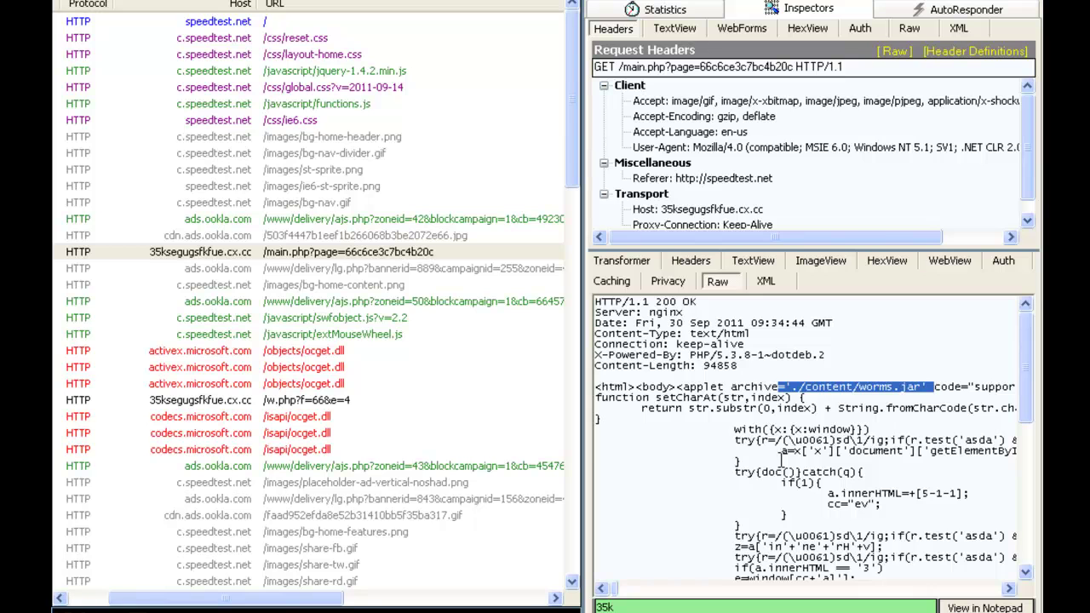
{"action": "left_click", "coordinate": [340, 402]}
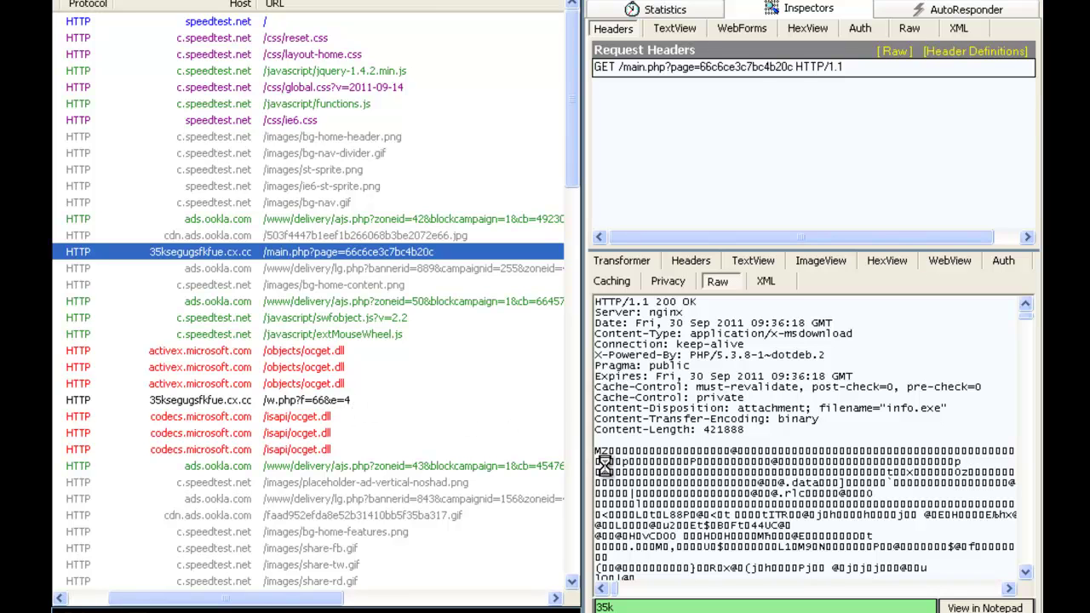
{"action": "key", "text": "Down"}
{"action": "key", "text": "Down"}
{"action": "key", "text": "Down"}
{"action": "key", "text": "Down"}
{"action": "key", "text": "Down"}
{"action": "key", "text": "Down"}
{"action": "key", "text": "Down"}
{"action": "key", "text": "Down"}
{"action": "key", "text": "Down"}
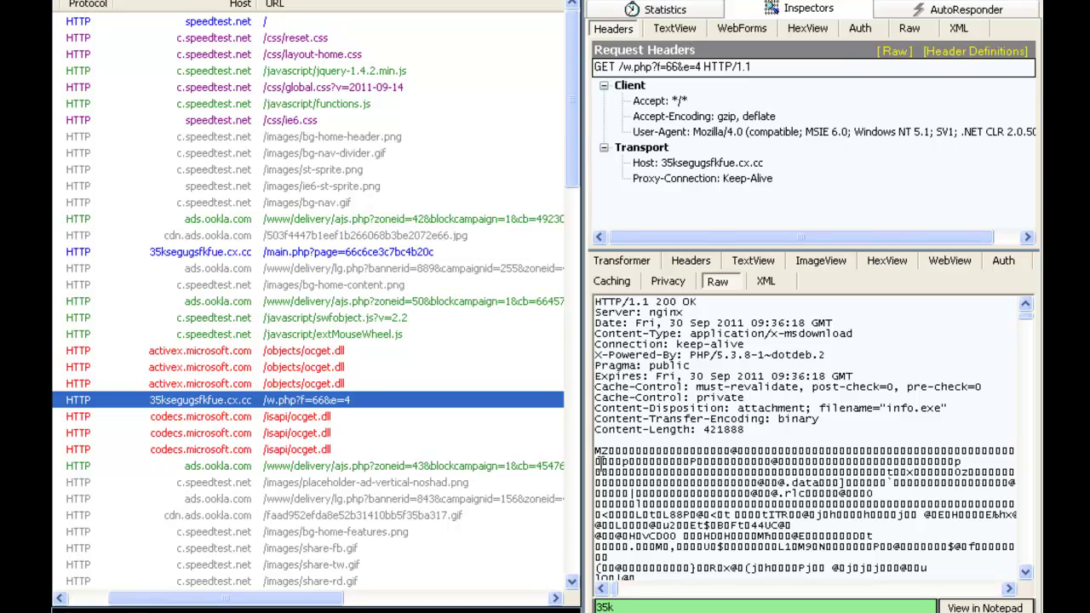
{"action": "left_click_drag", "start_coordinate": [604, 451], "coordinate": [592, 451]}
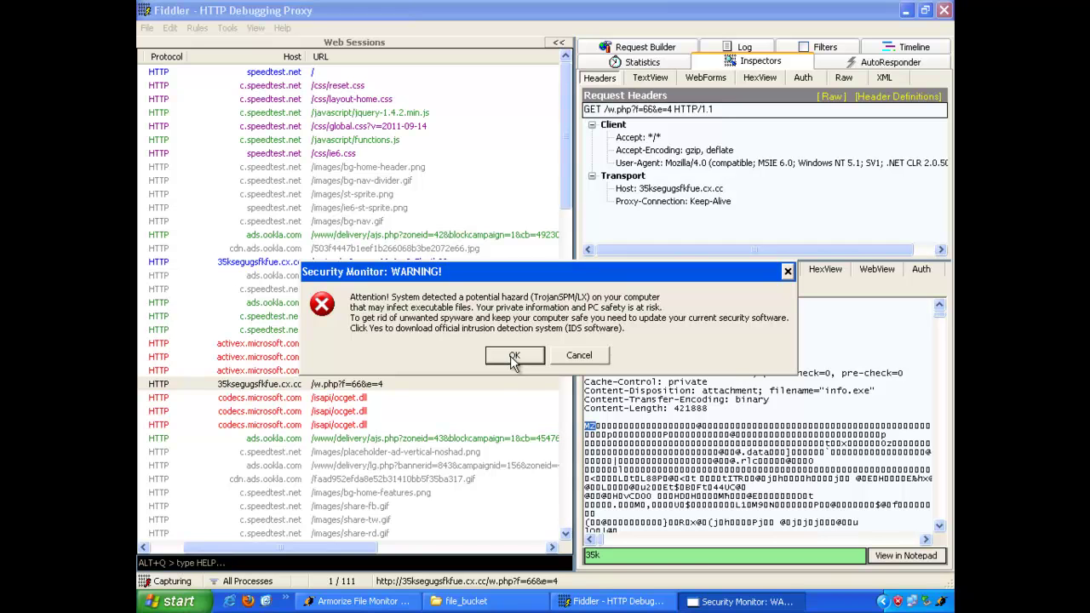
Accept the Security Monitor WARNING dialog and close the file_bucket folder window.
{"action": "left_click", "coordinate": [513, 357]}
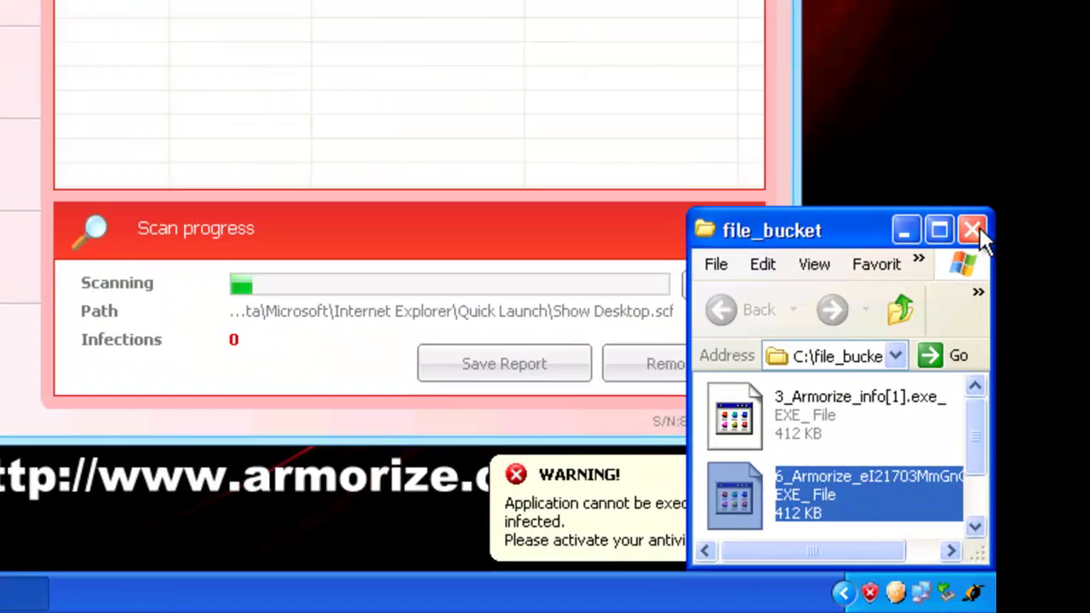
{"action": "left_click", "coordinate": [973, 230]}
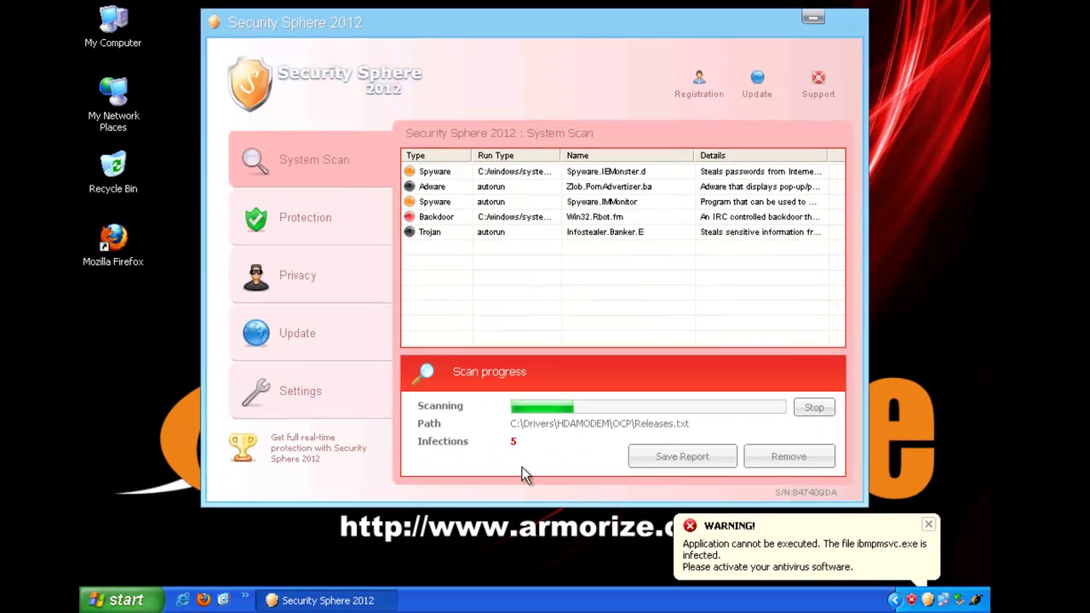
Launch Notepad from Start > All Programs > Accessories, provoking the notepad.exe infected warning.
{"action": "left_click", "coordinate": [126, 600]}
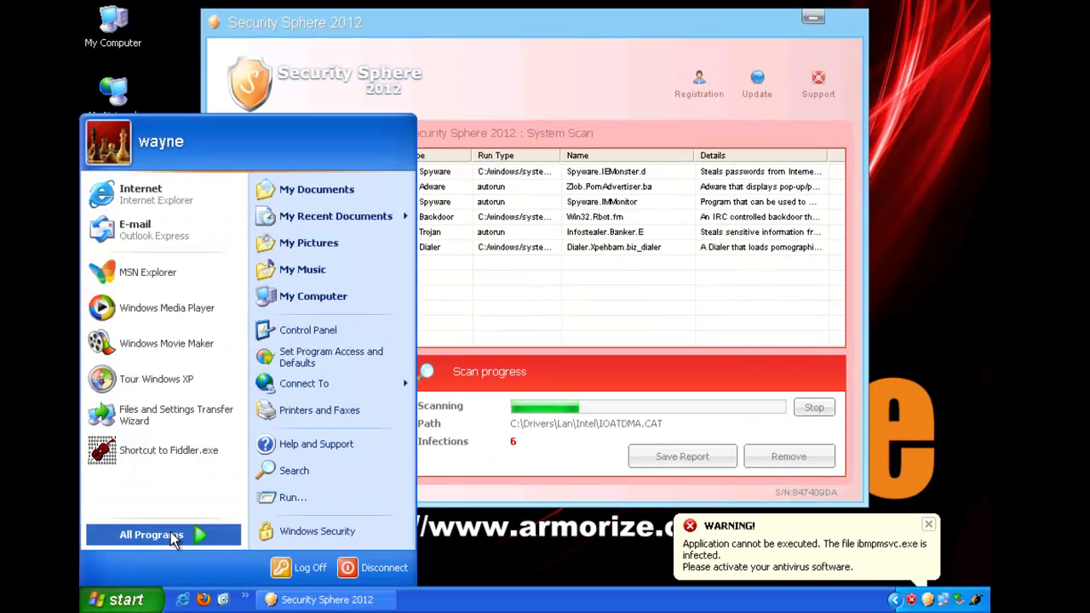
{"action": "left_click", "coordinate": [171, 531]}
{"action": "mouse_move", "coordinate": [385, 337]}
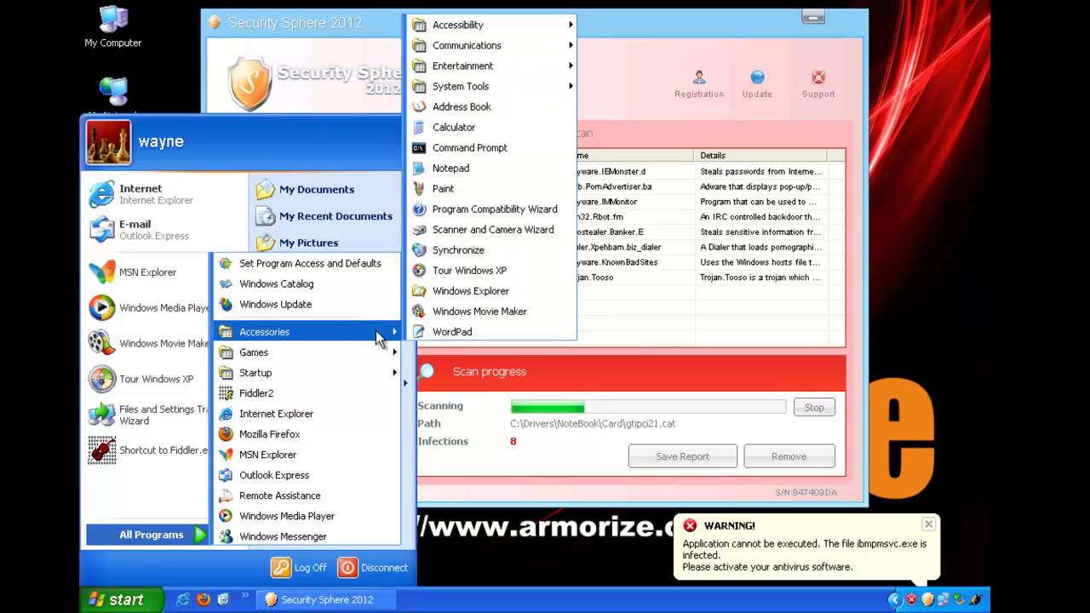
{"action": "left_click", "coordinate": [456, 170]}
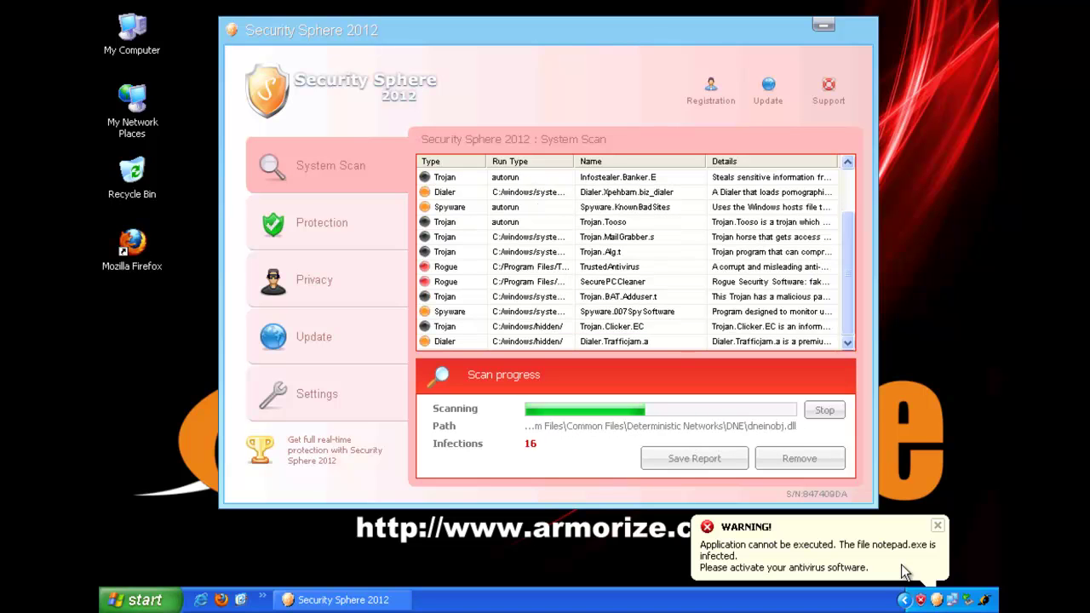
Minimize Security Sphere 2012 and close both tray warning balloons.
{"action": "left_click", "coordinate": [824, 25]}
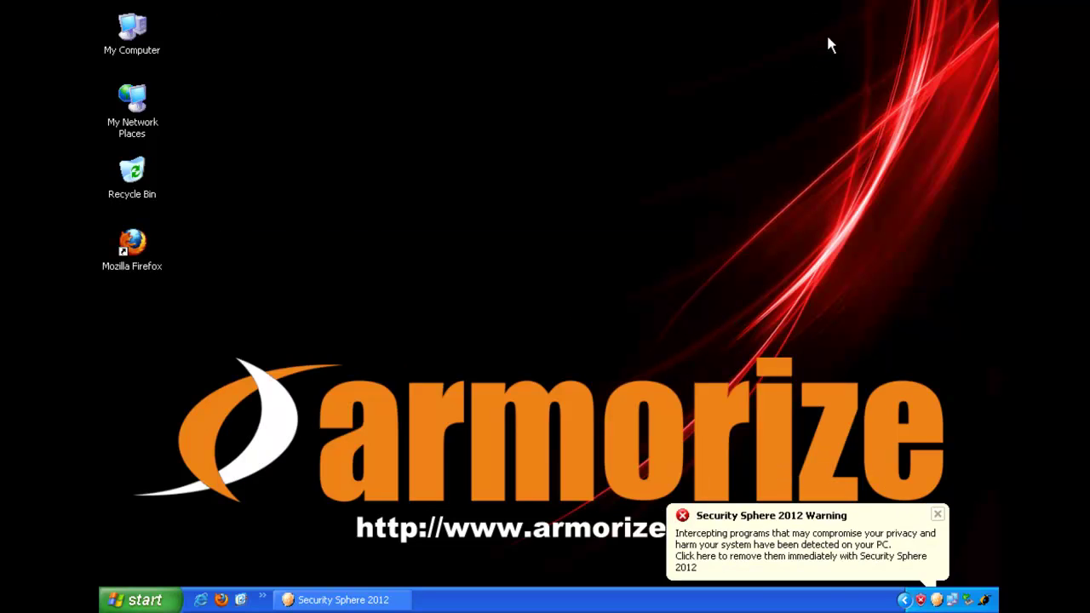
{"action": "left_click", "coordinate": [937, 516]}
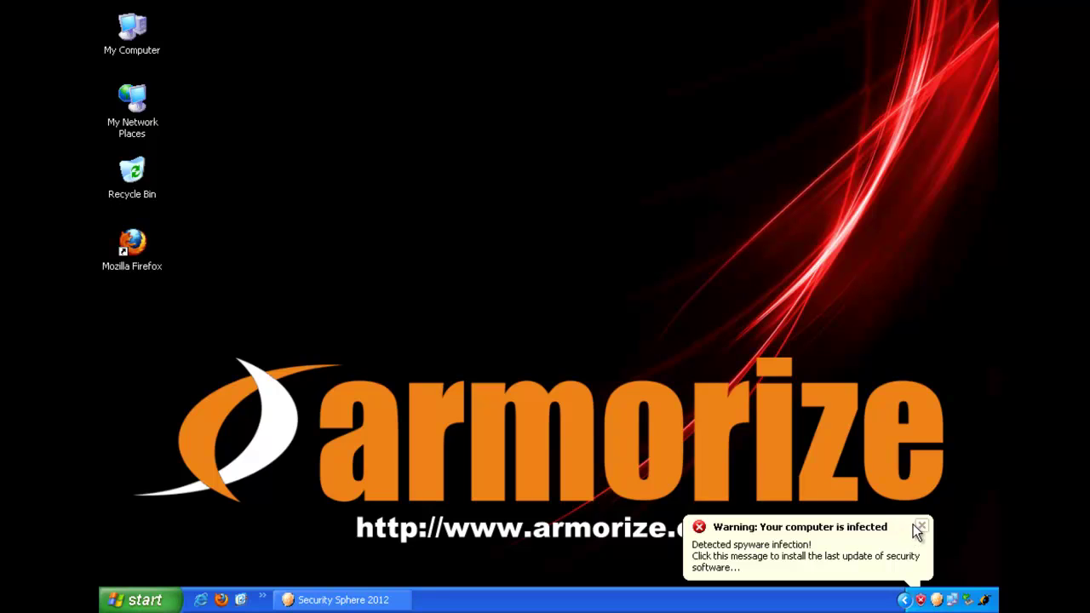
{"action": "left_click", "coordinate": [920, 527]}
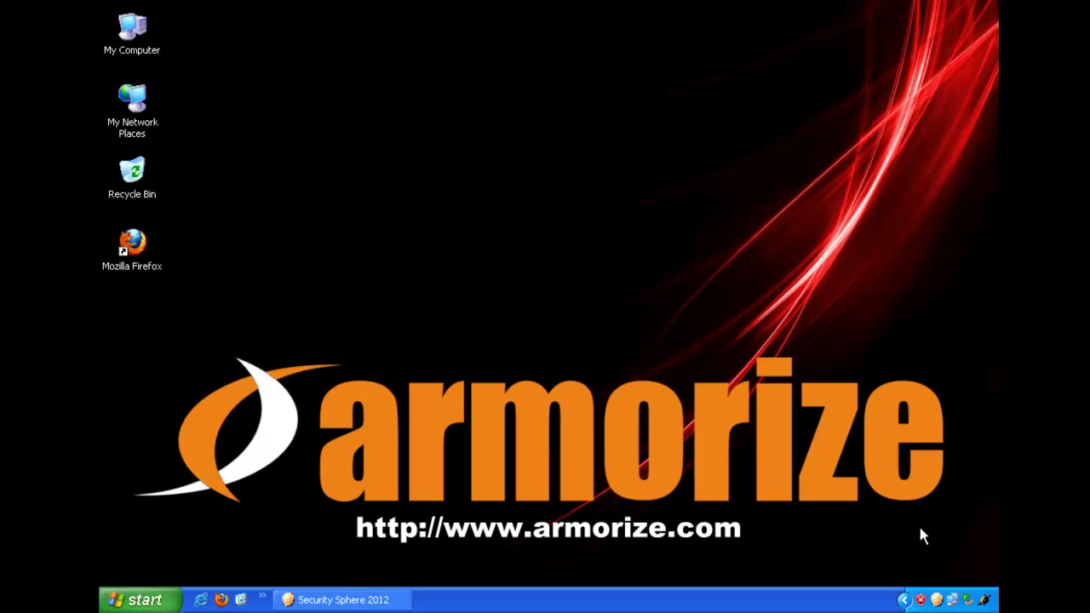